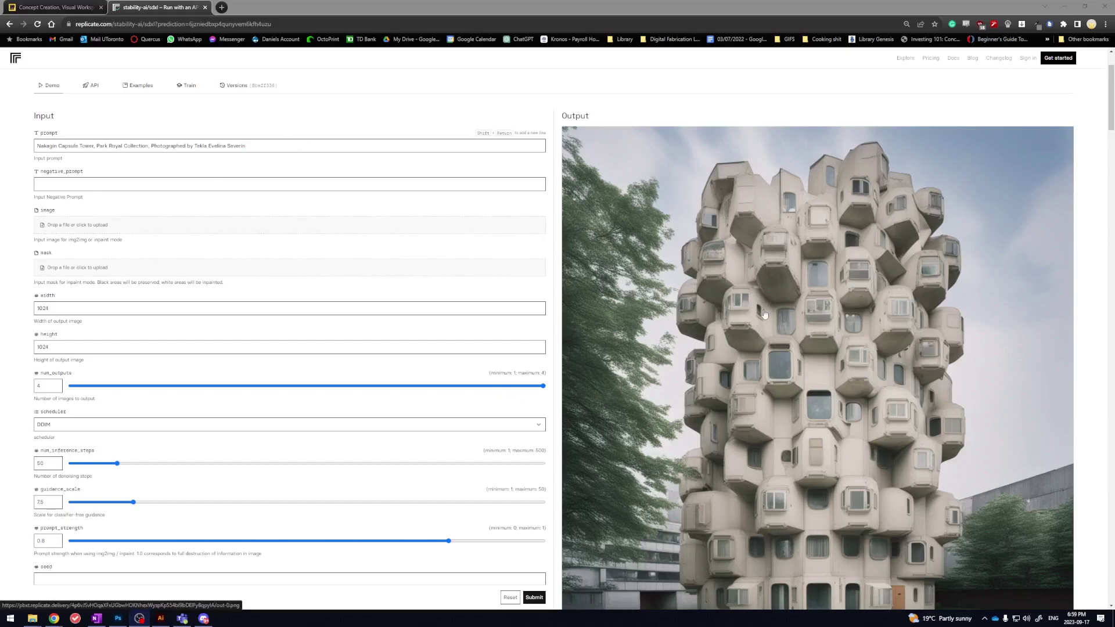
- Review the SDXL input settings, from the prompt, image and mask fields down to the lora_scale parameter
scroll(754, 296, down, 3)
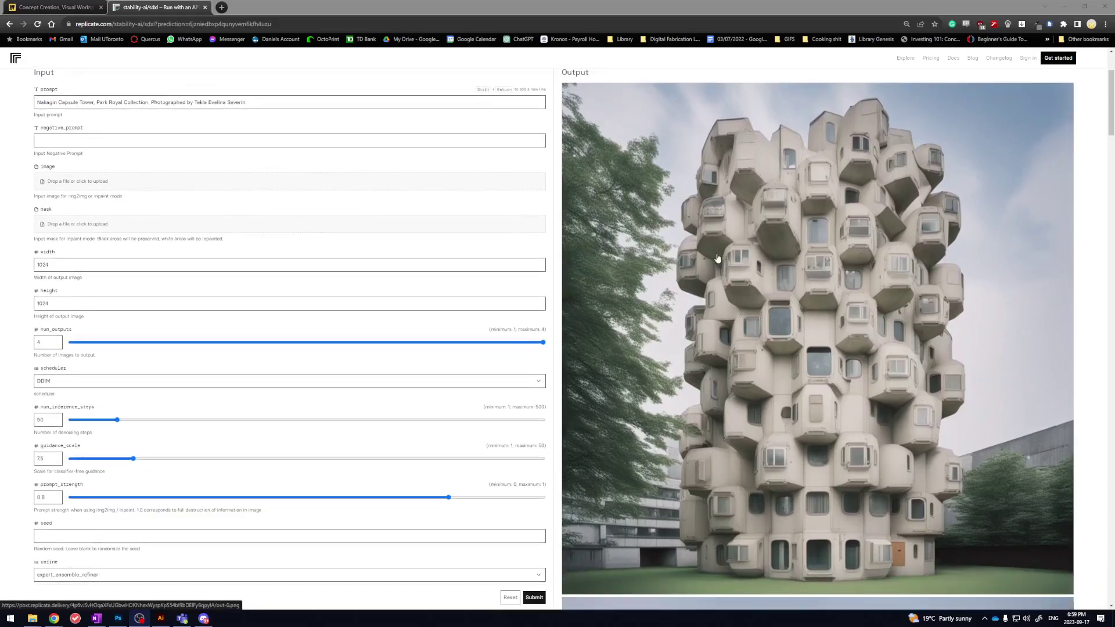
scroll(722, 249, down, 2)
scroll(140, 209, up, 6)
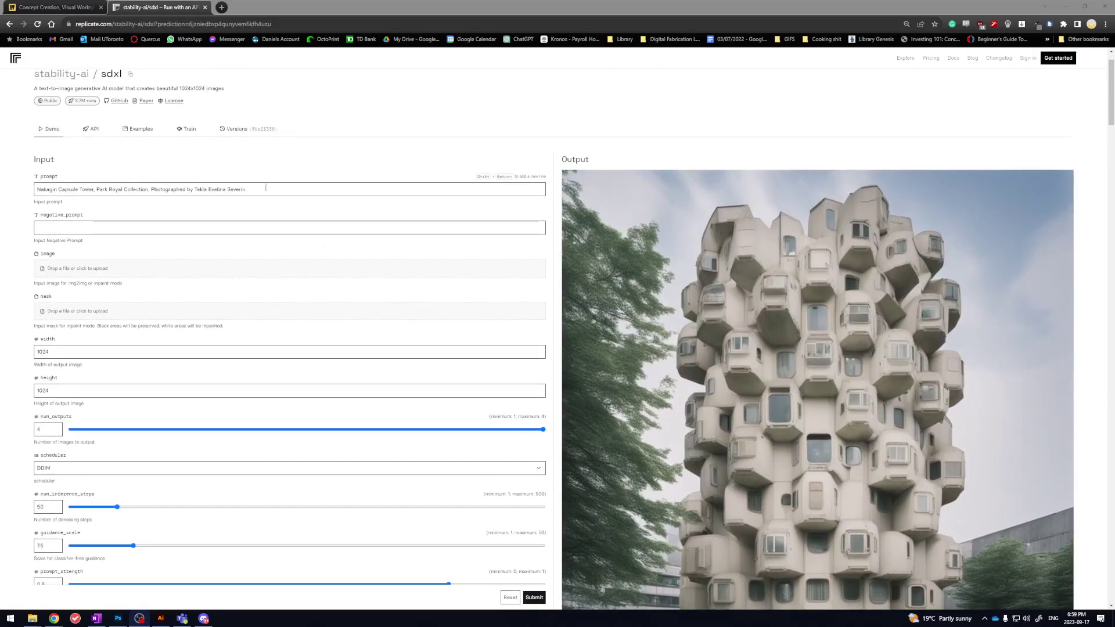
drag(266, 187, 31, 194)
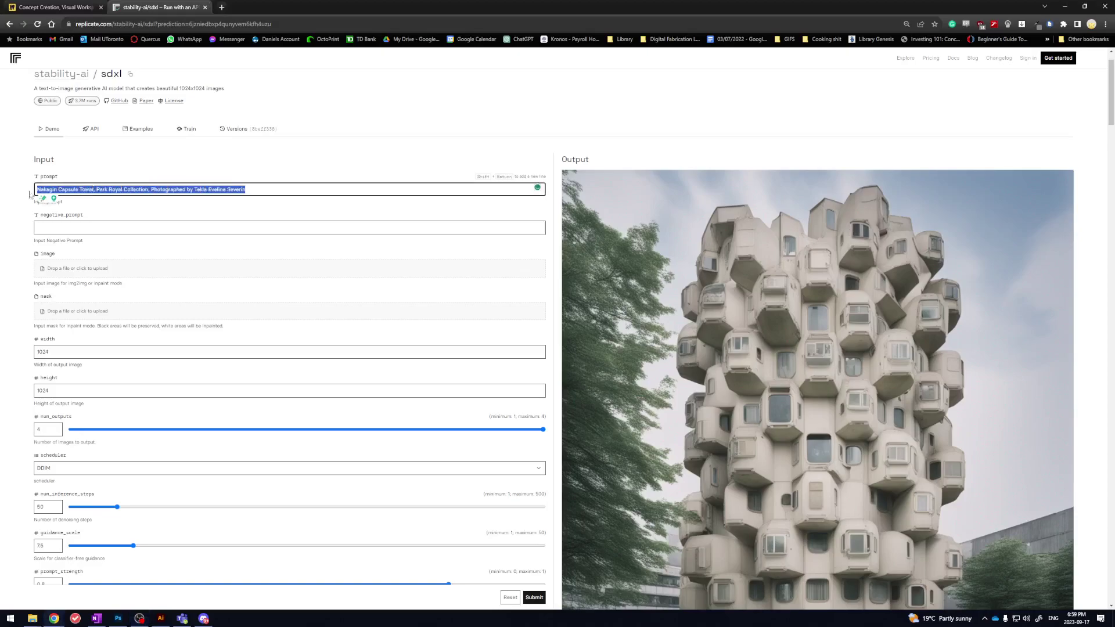
click(9, 216)
scroll(72, 178, down, 1)
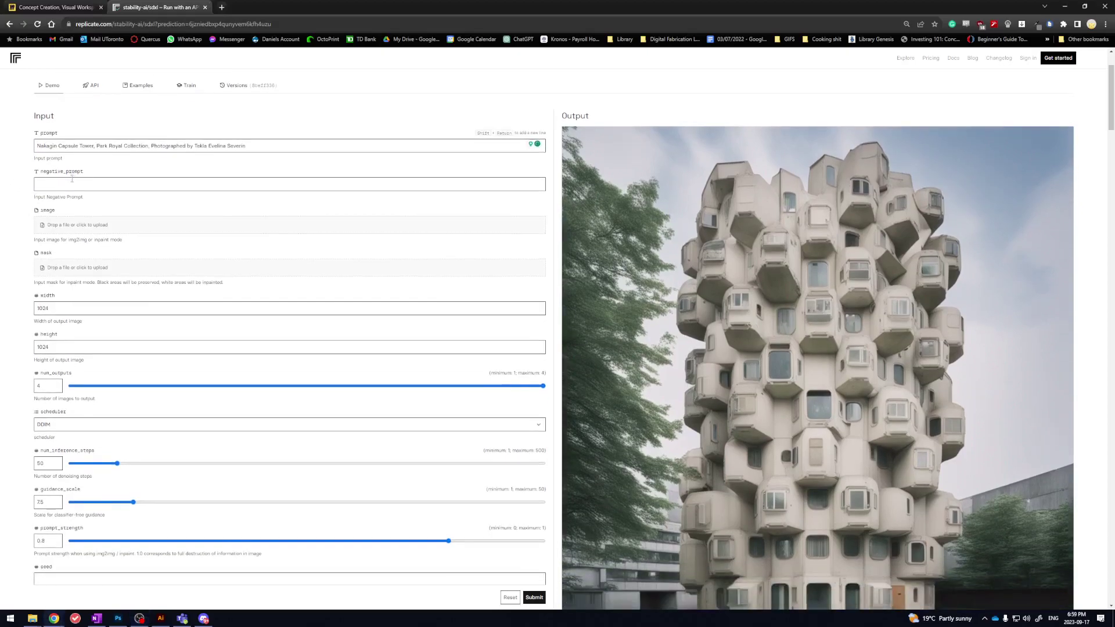
scroll(72, 178, down, 2)
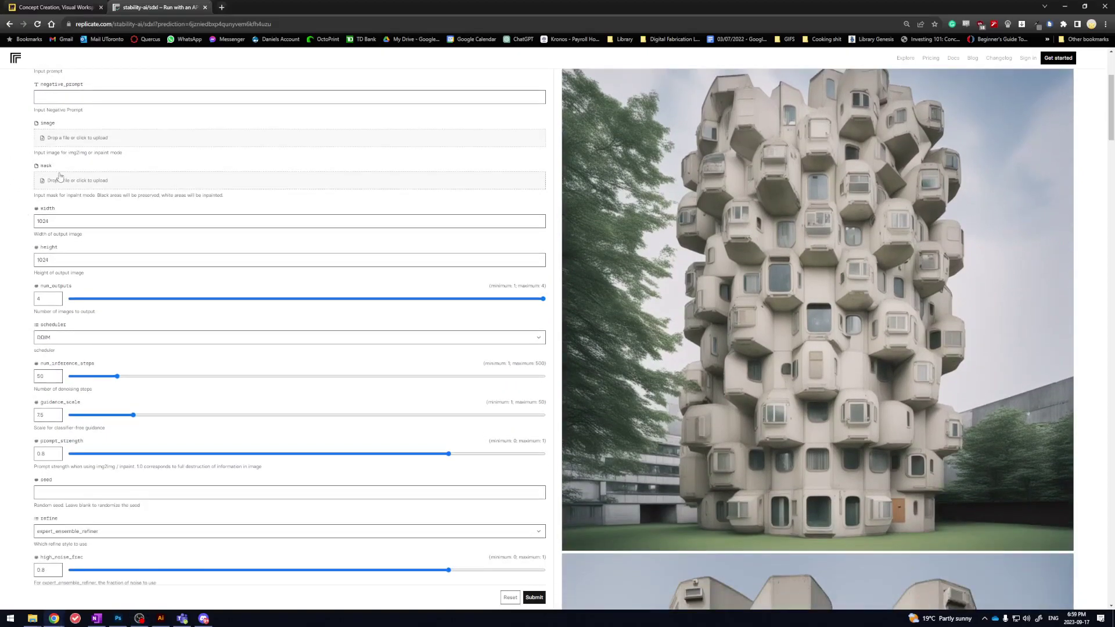
scroll(30, 158, down, 2)
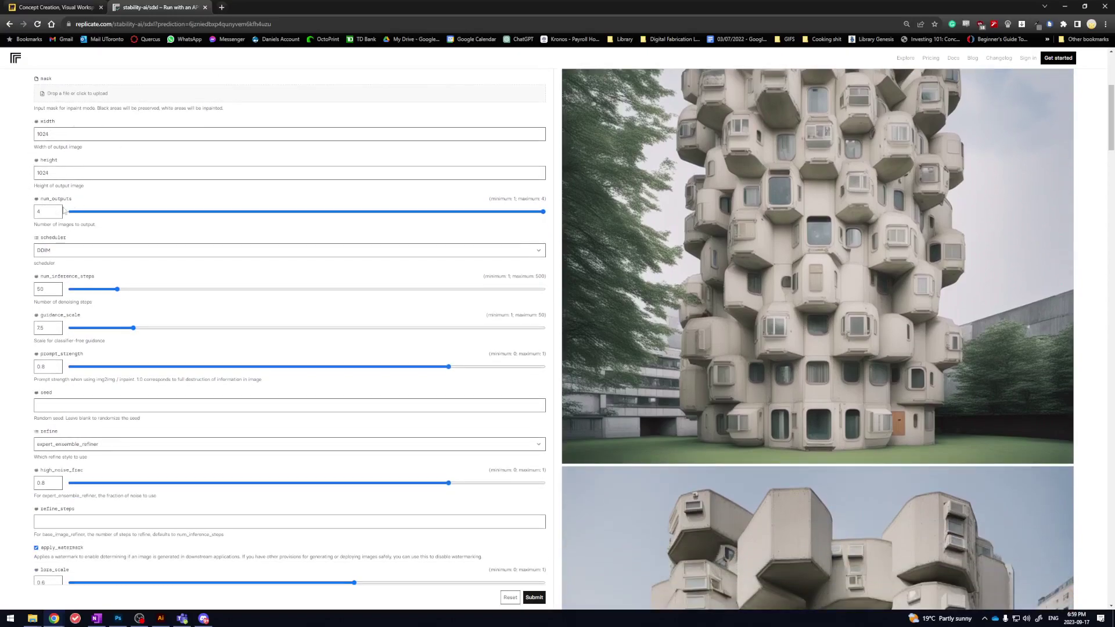
scroll(3, 242, down, 2)
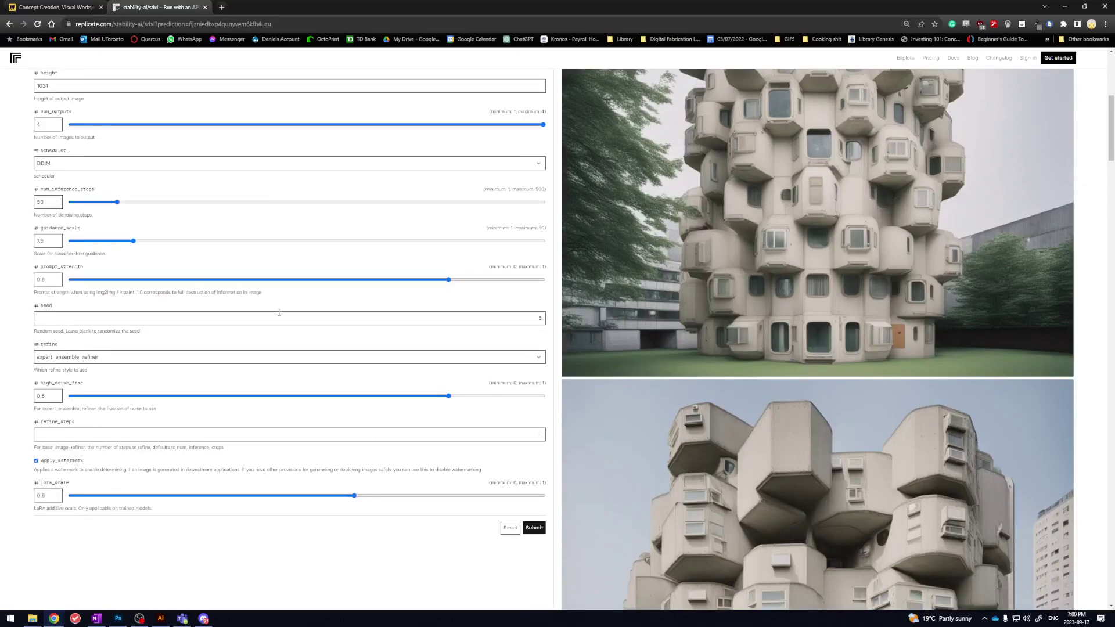
scroll(595, 342, up, 4)
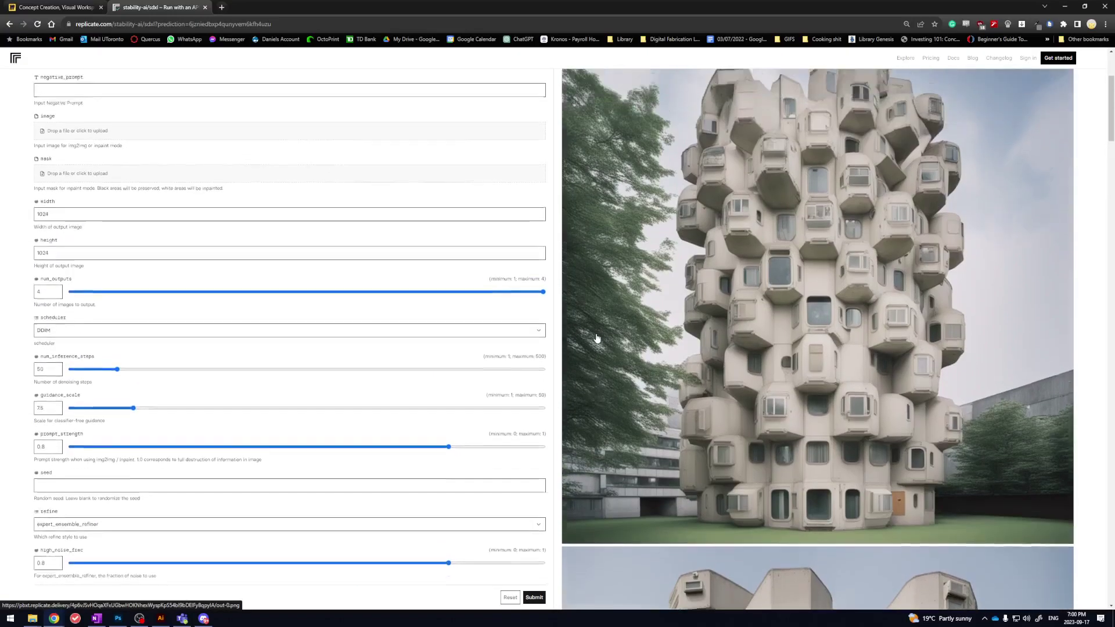
- Look through the generated capsule tower images in the output and return to the first one
scroll(795, 296, down, 6)
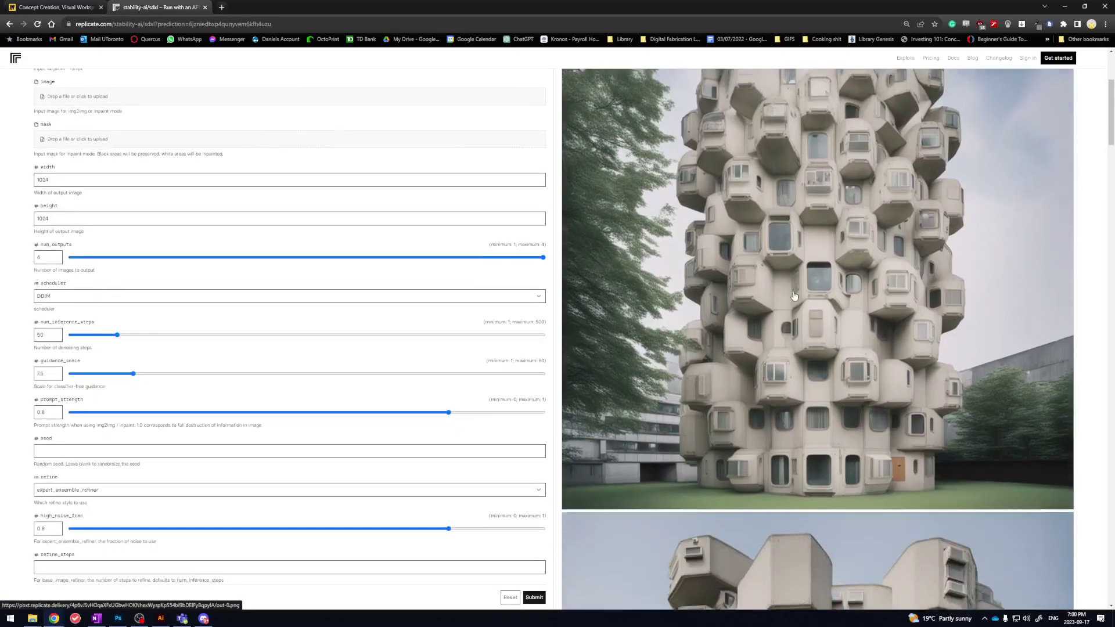
scroll(758, 312, down, 3)
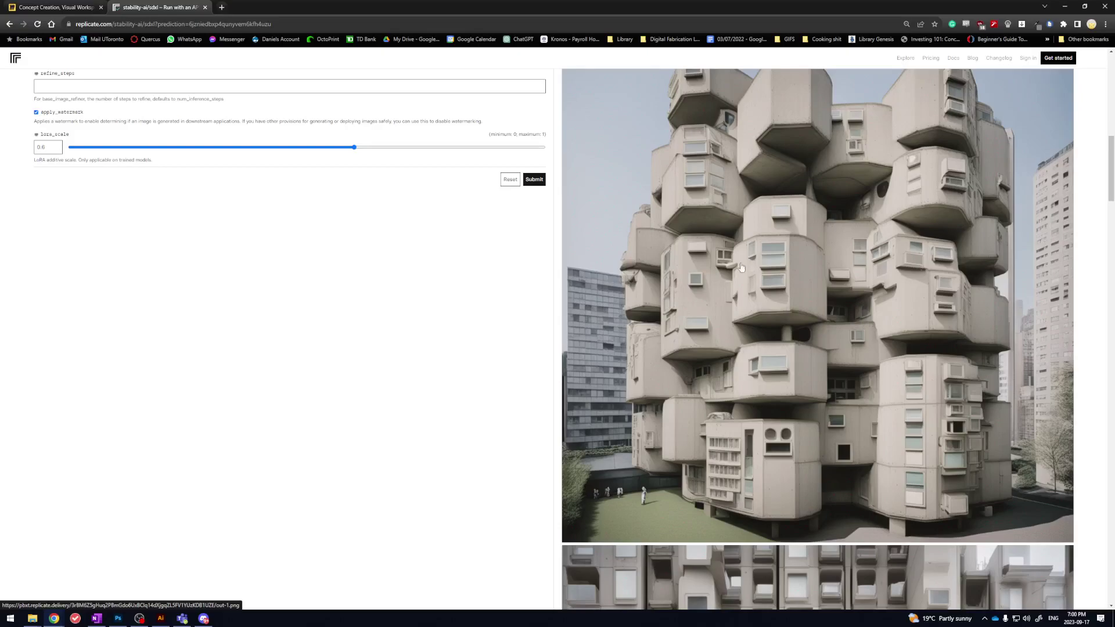
scroll(860, 361, down, 6)
scroll(861, 361, down, 12)
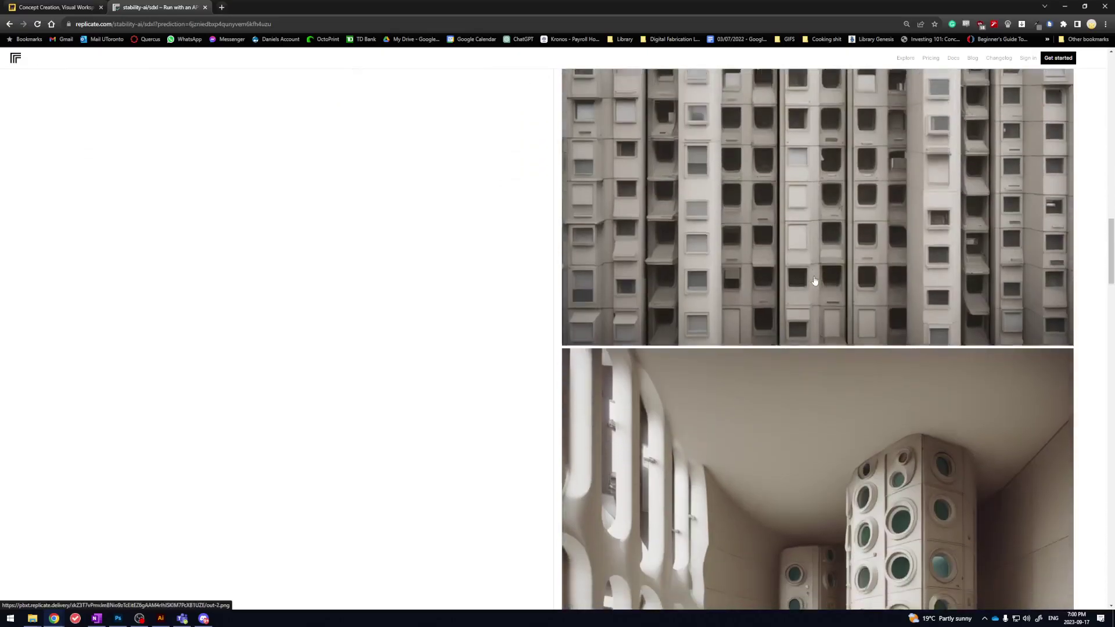
scroll(815, 303, up, 20)
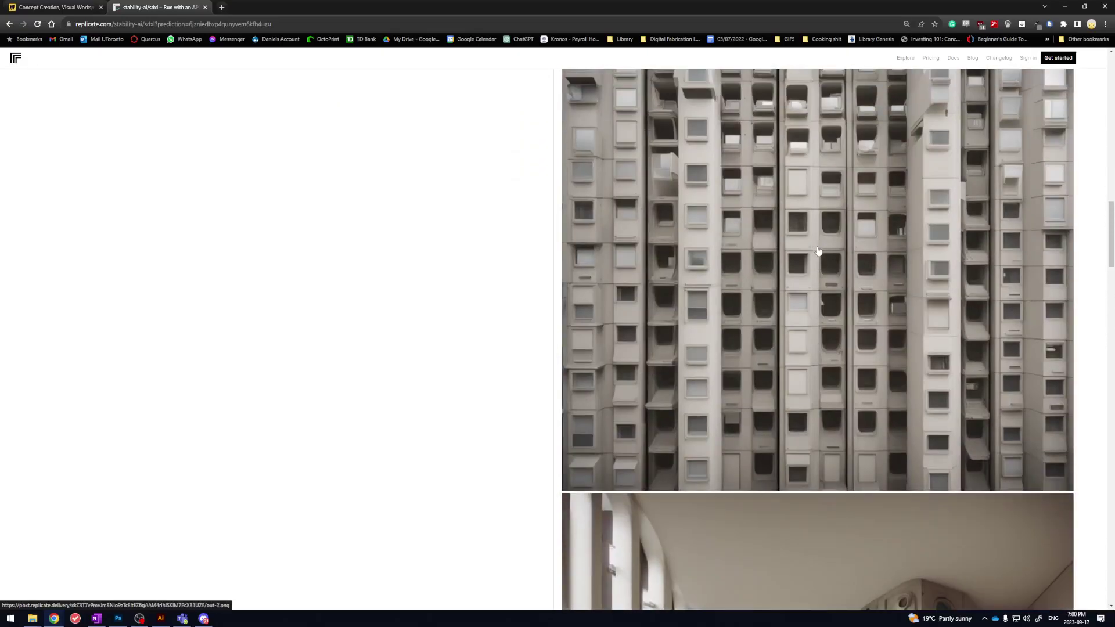
scroll(767, 203, down, 2)
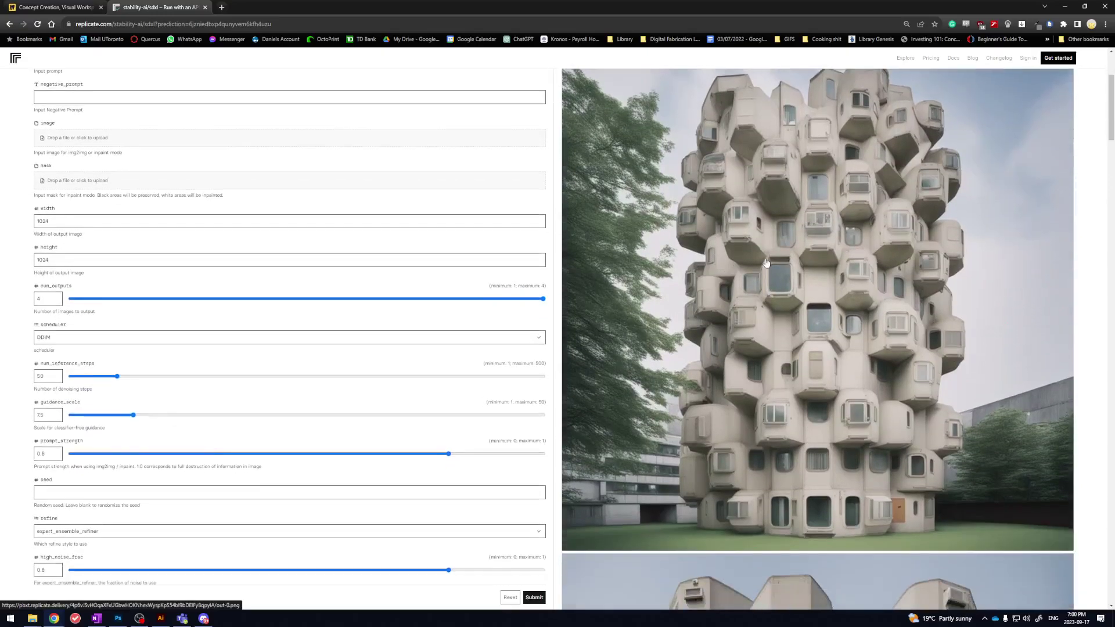
scroll(727, 184, up, 1)
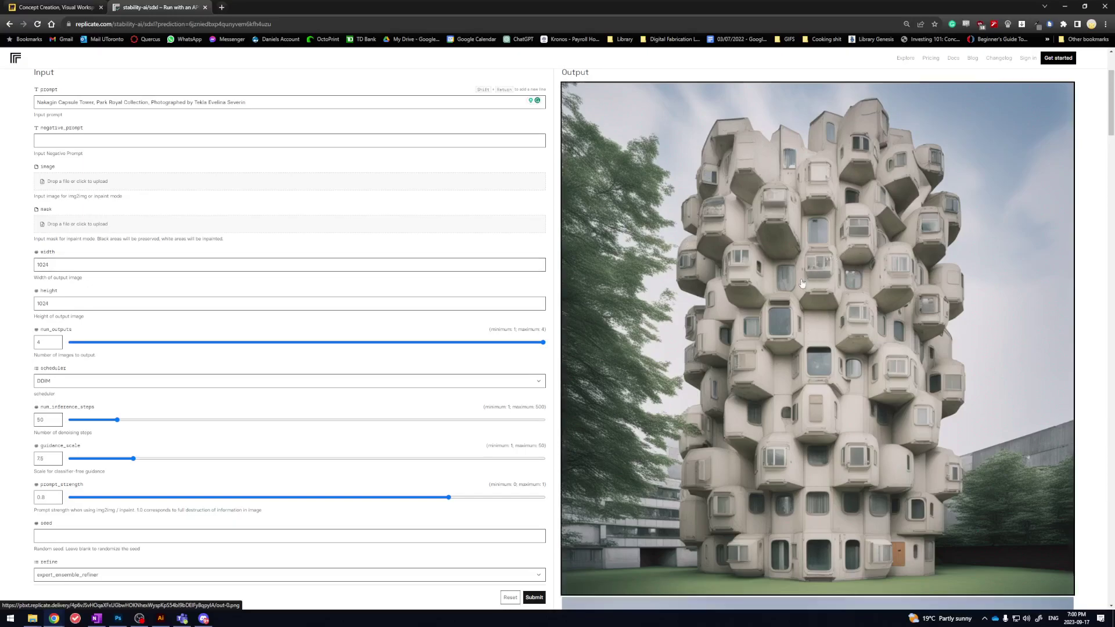
- Open the first generated tower image on its own and save it to the Desktop as the PNG file IMAGE 1
click(831, 261)
right_click(556, 238)
click(587, 251)
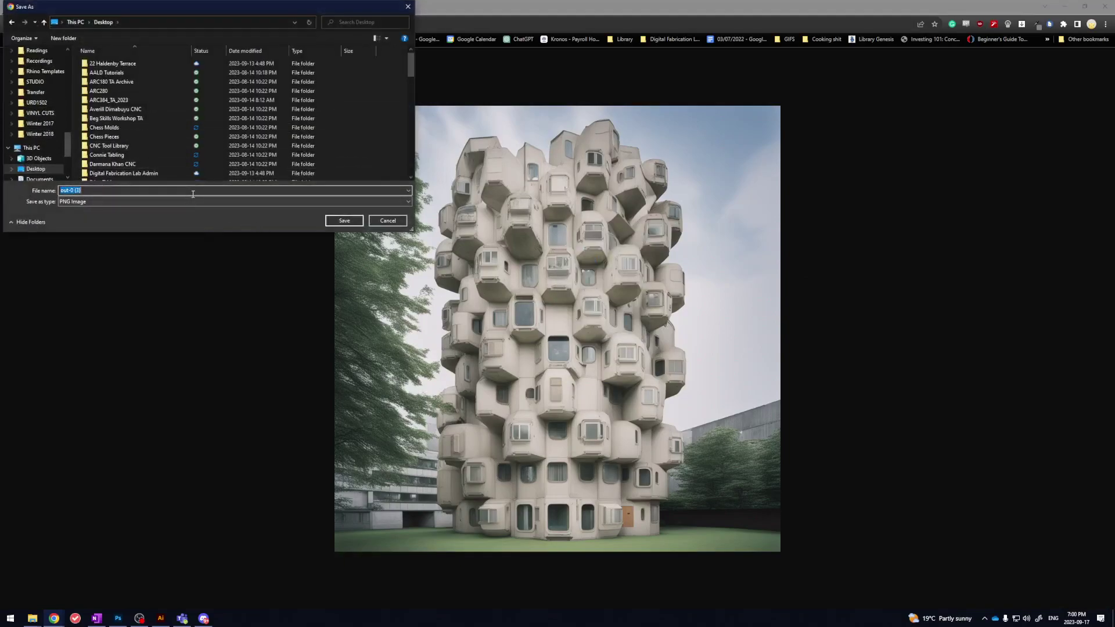
text(AAAA)
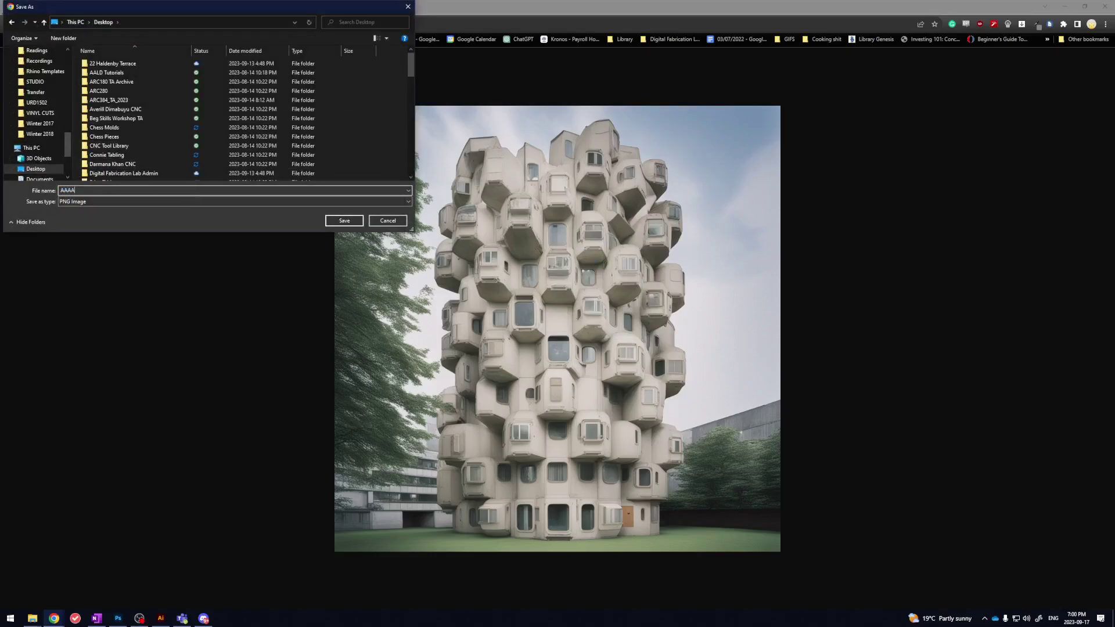
key(ctrl+a)
text(IMAGE)
key(Return)
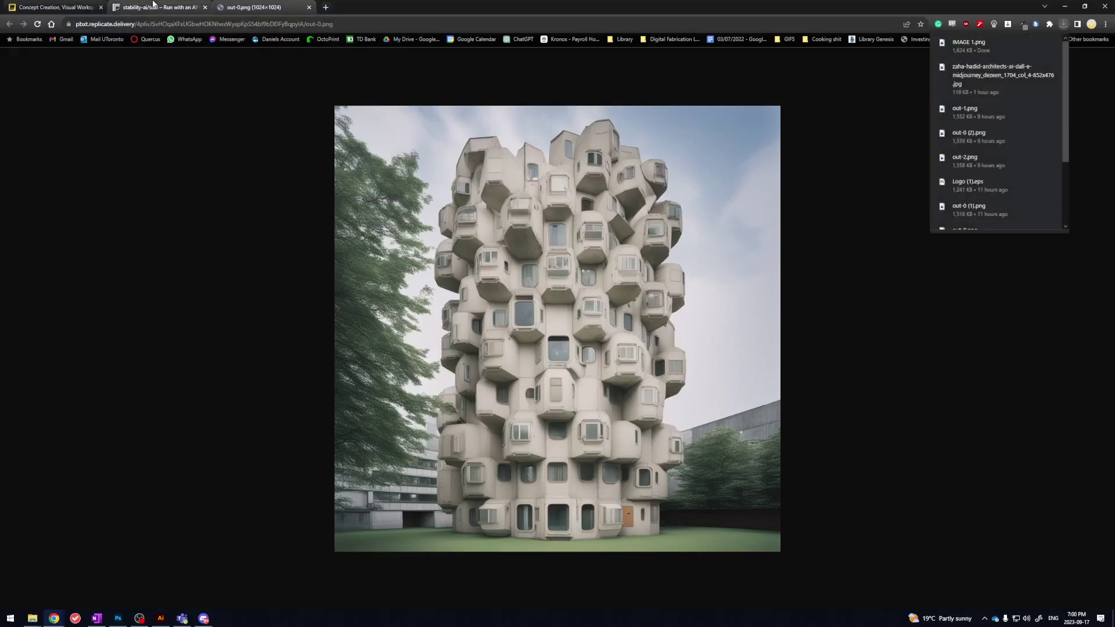
- Return to the SDXL page and switch to Photoshop
click(156, 7)
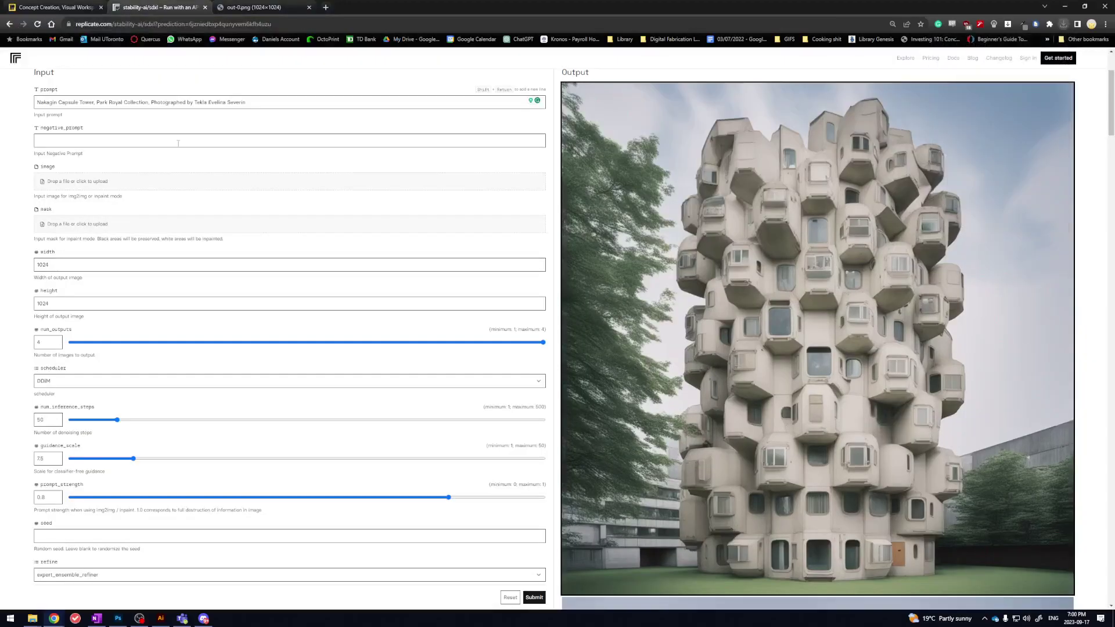
click(124, 622)
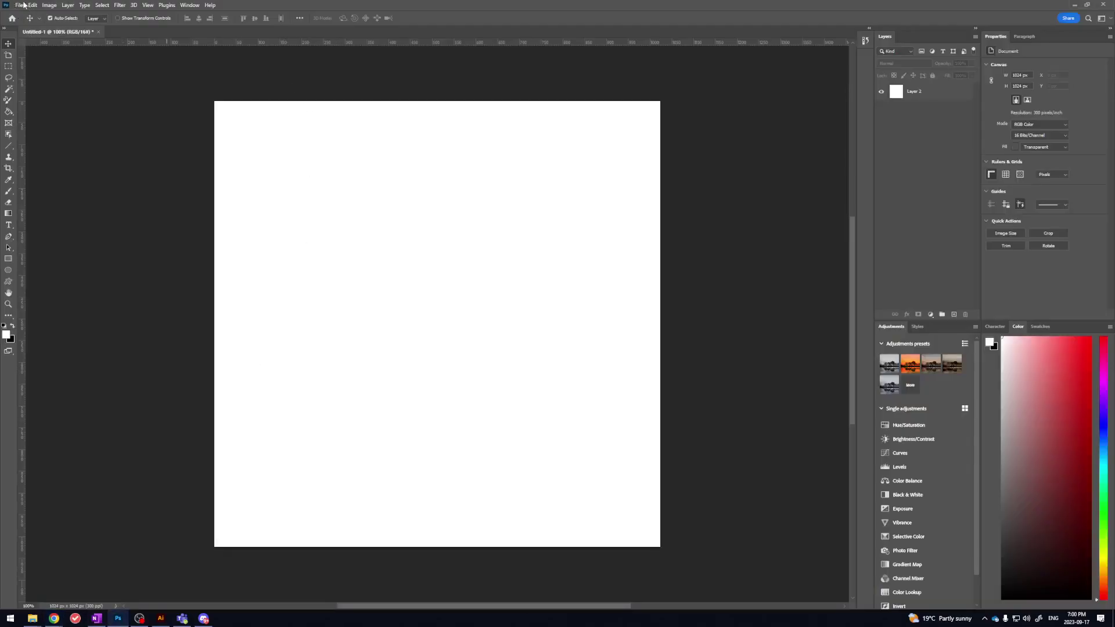
click(23, 4)
click(39, 24)
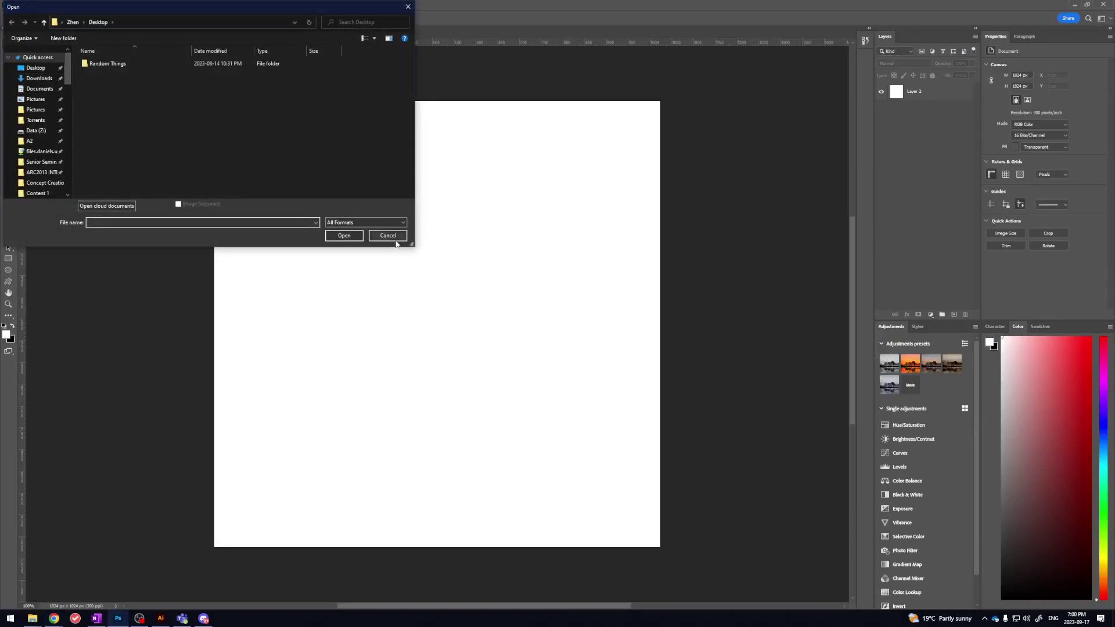
click(395, 238)
- Open the saved IMAGE 1 file from the Desktop as a new document
click(19, 5)
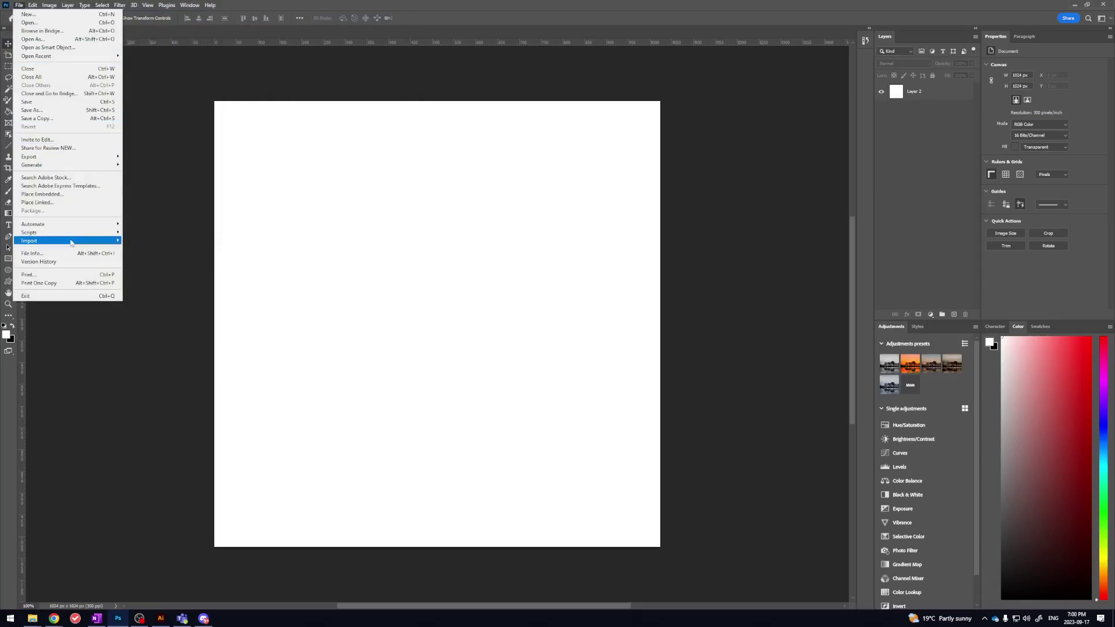
mouse_move(70, 240)
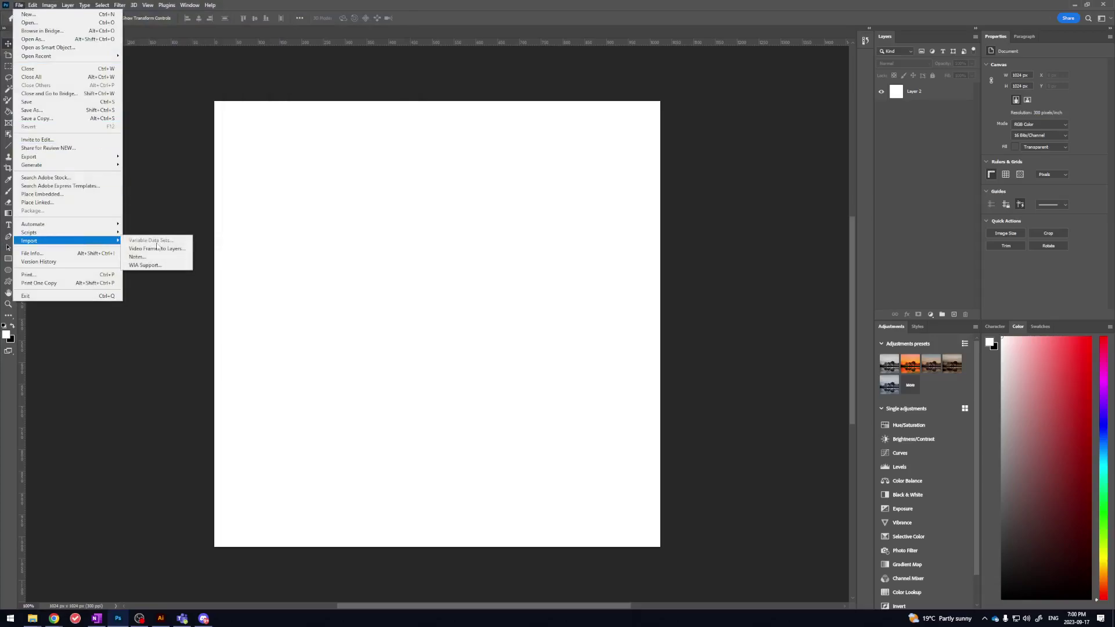
click(50, 23)
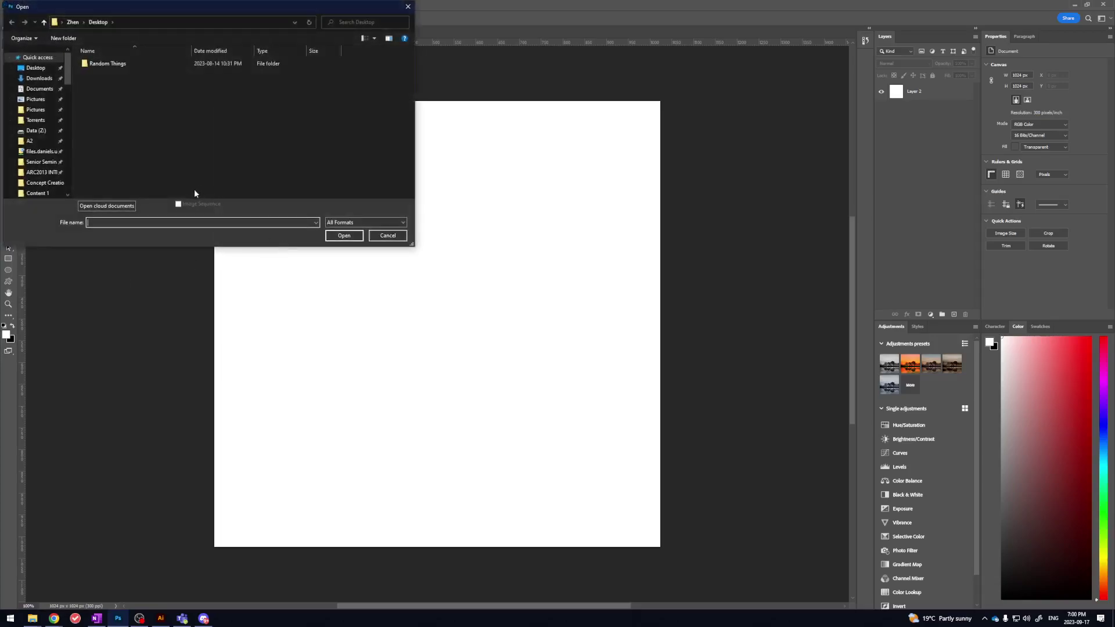
scroll(214, 114, down, 15)
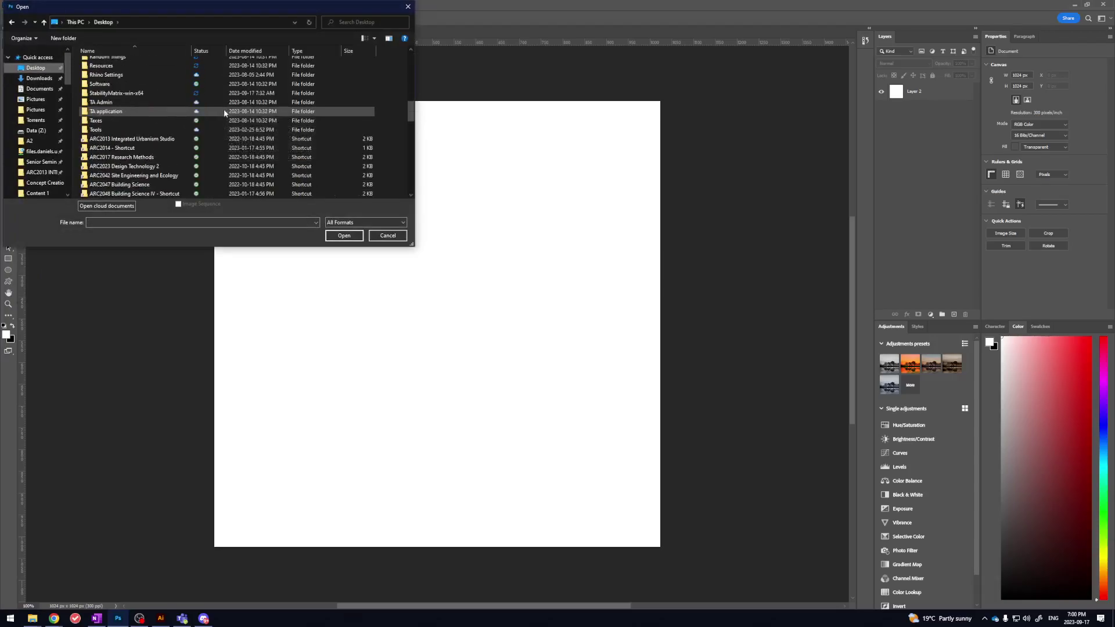
scroll(148, 116, up, 3)
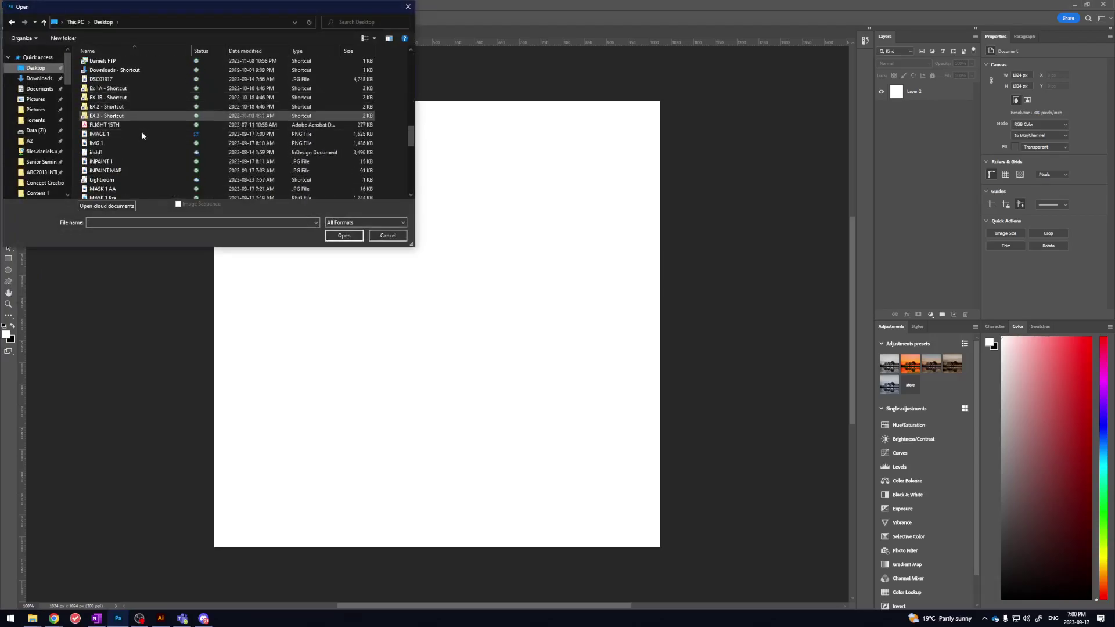
click(143, 137)
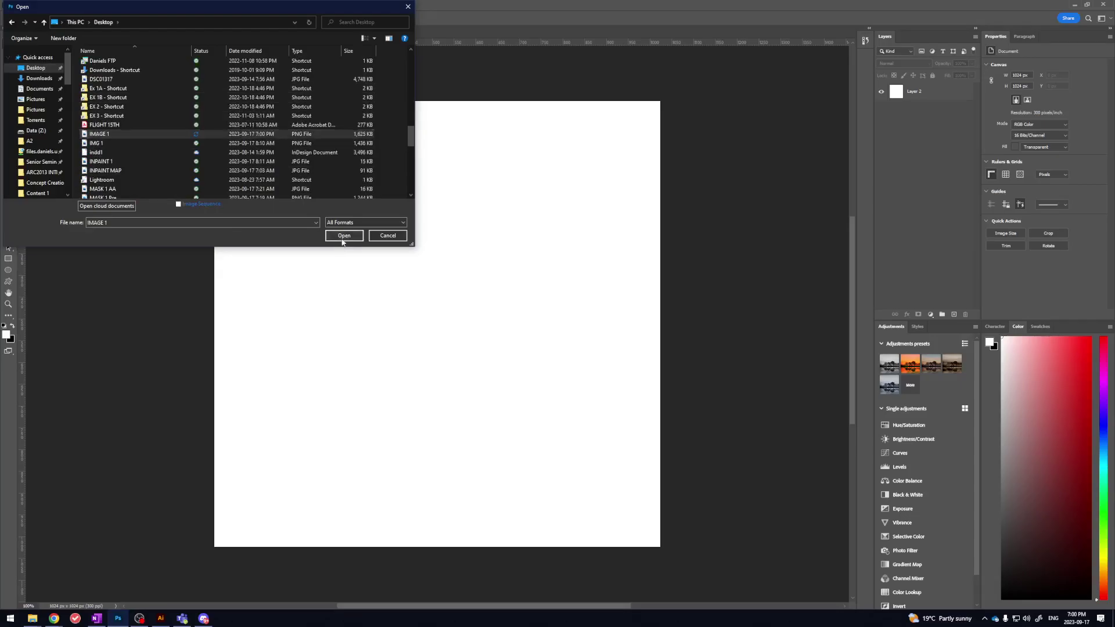
click(343, 236)
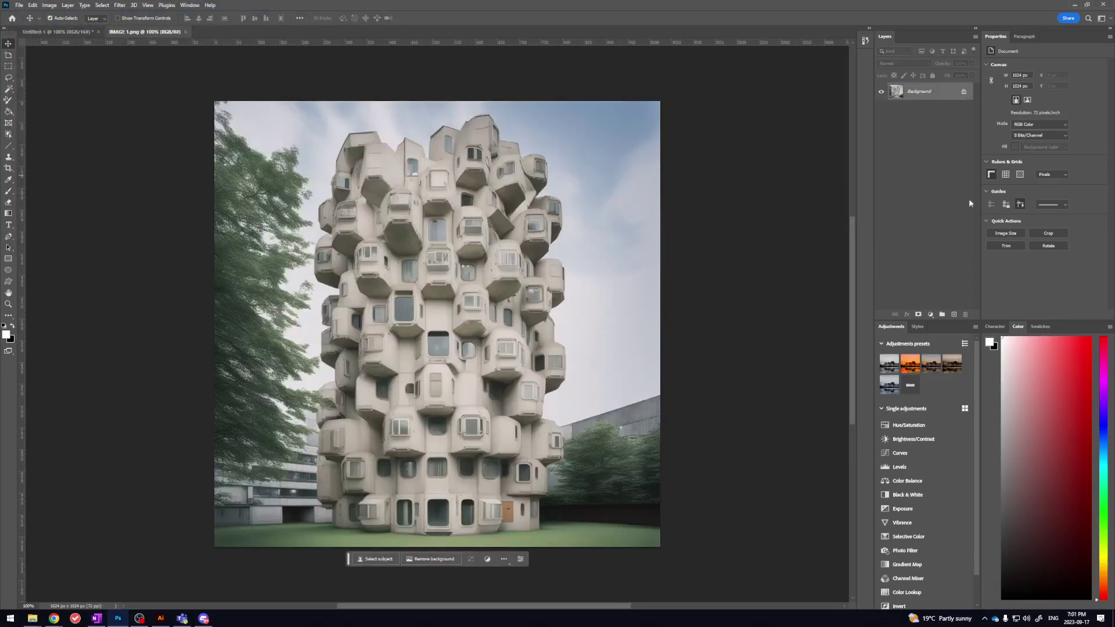
- Add a new empty layer above the Background and activate the Lasso tool
click(954, 313)
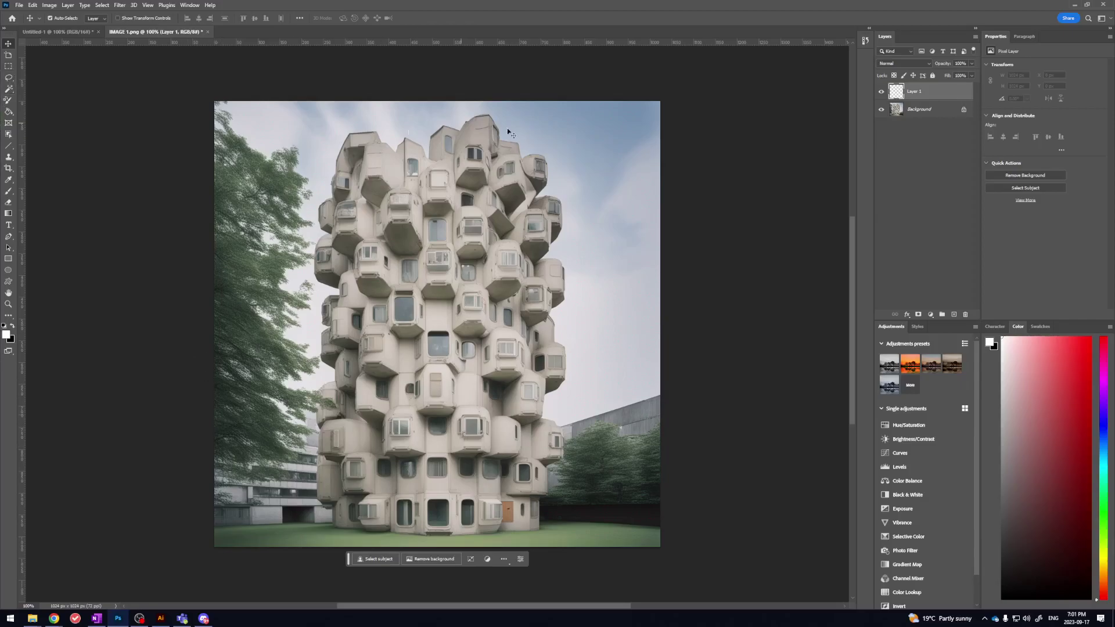
click(9, 67)
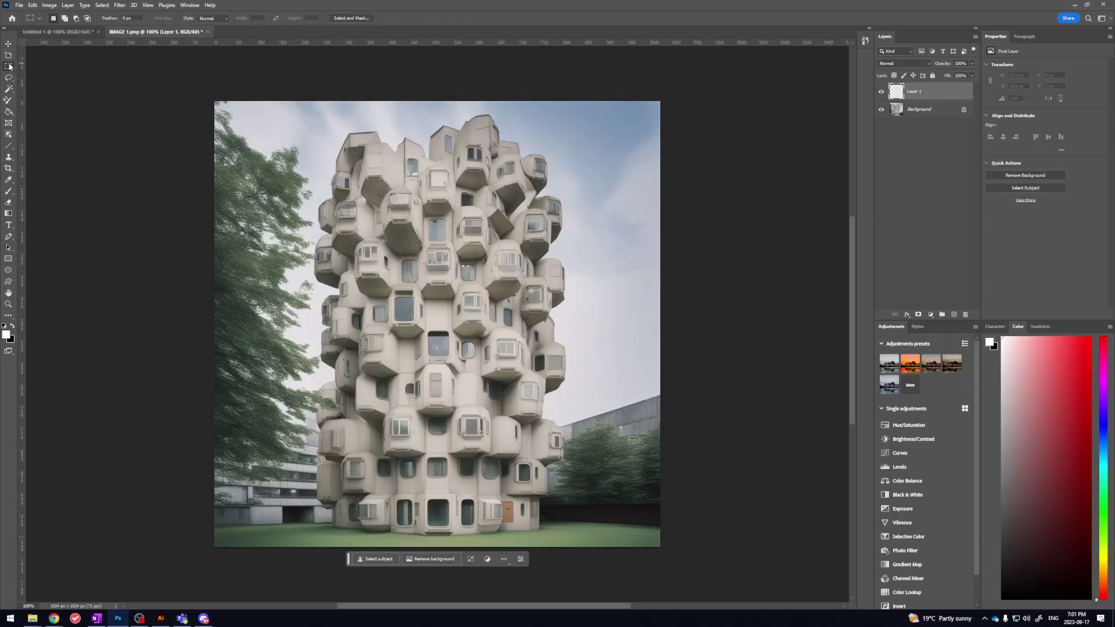
click(8, 77)
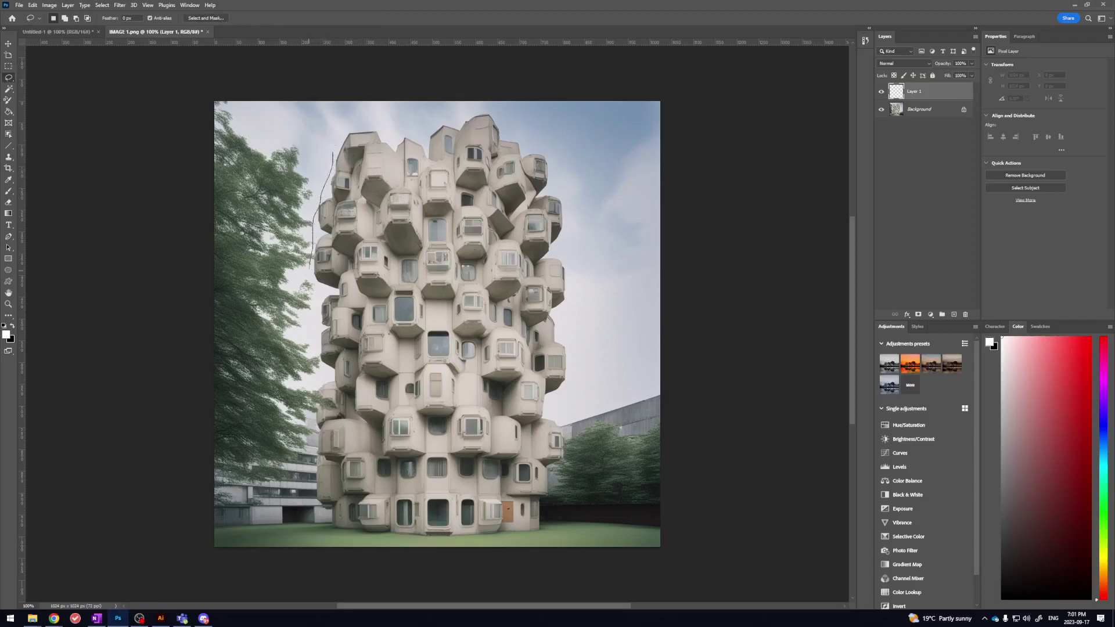
- Draw a freehand selection about 363 by 549 px around the upper-left part of the tower
drag(365, 340, 410, 332)
drag(409, 332, 352, 126)
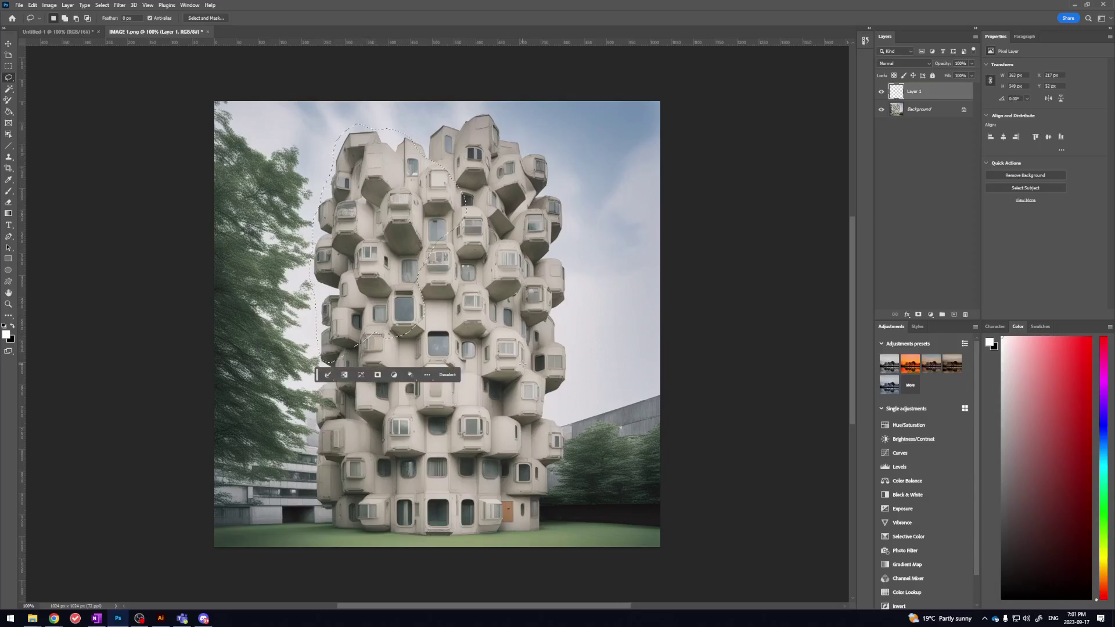
- Lasso the lower-right part of the tower and add its upper-left part, including a margin of sky, to the selection
mouse_move(546, 413)
mouse_down()
mouse_move(562, 429)
mouse_move(565, 461)
mouse_move(555, 514)
mouse_move(543, 528)
mouse_move(469, 533)
mouse_up()
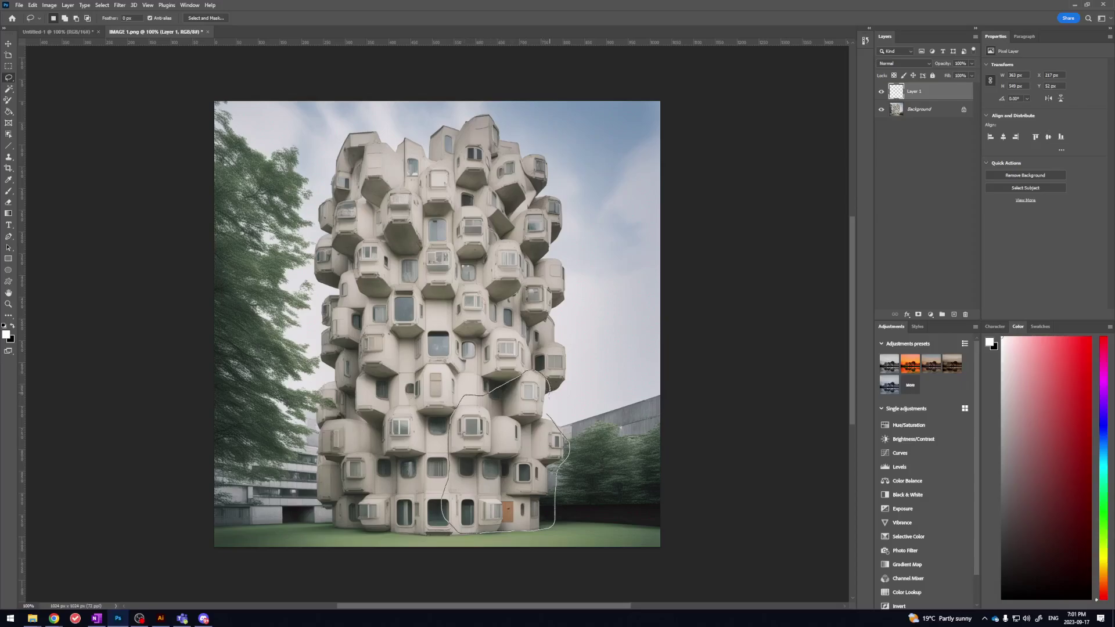
drag(491, 392, 490, 392)
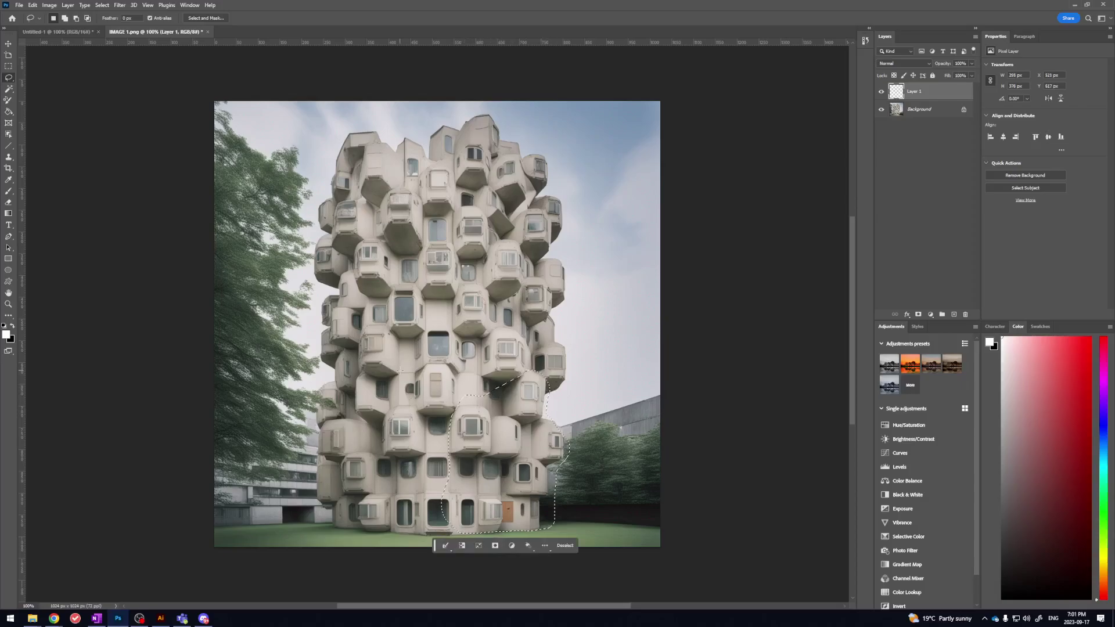
drag(430, 328, 347, 383)
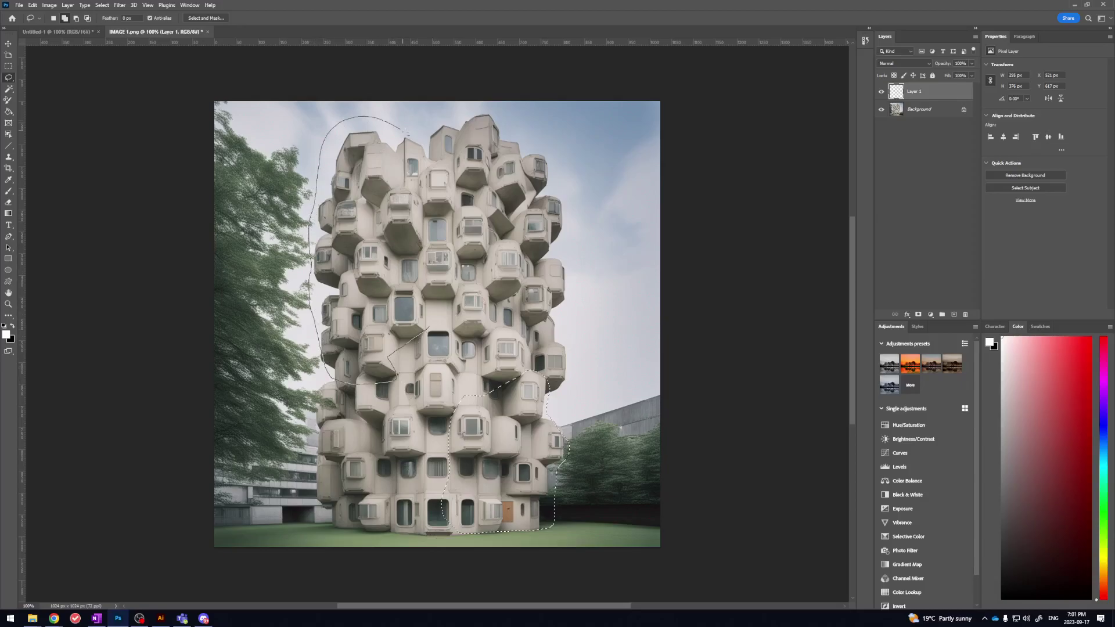
drag(430, 329, 429, 328)
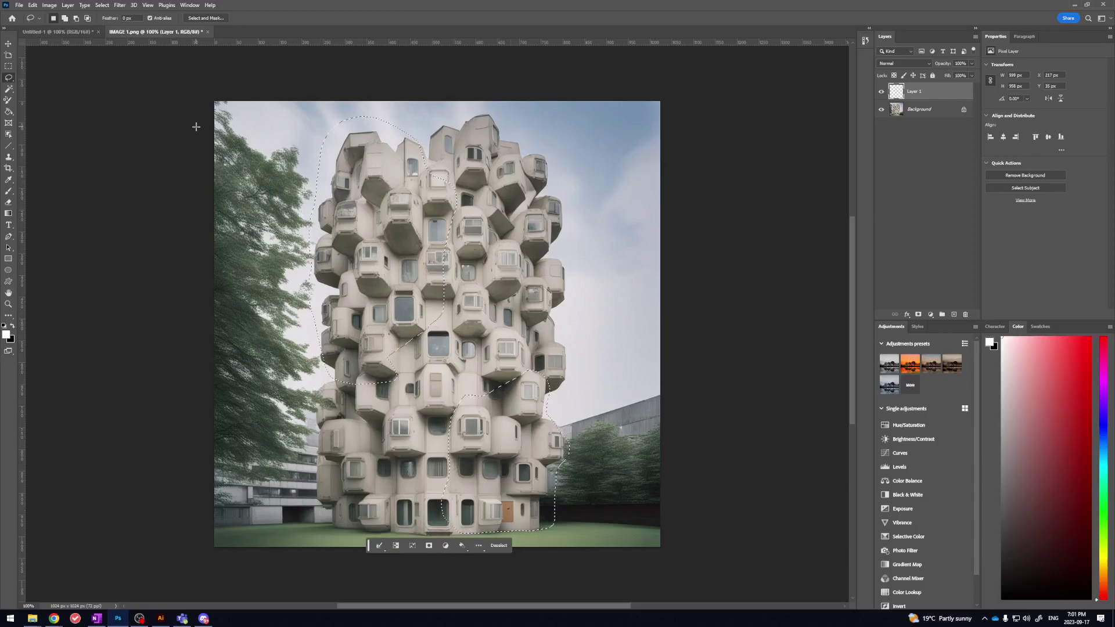
- Start a fill of the selected tower areas on Layer 1 and set its contents to Black
click(35, 6)
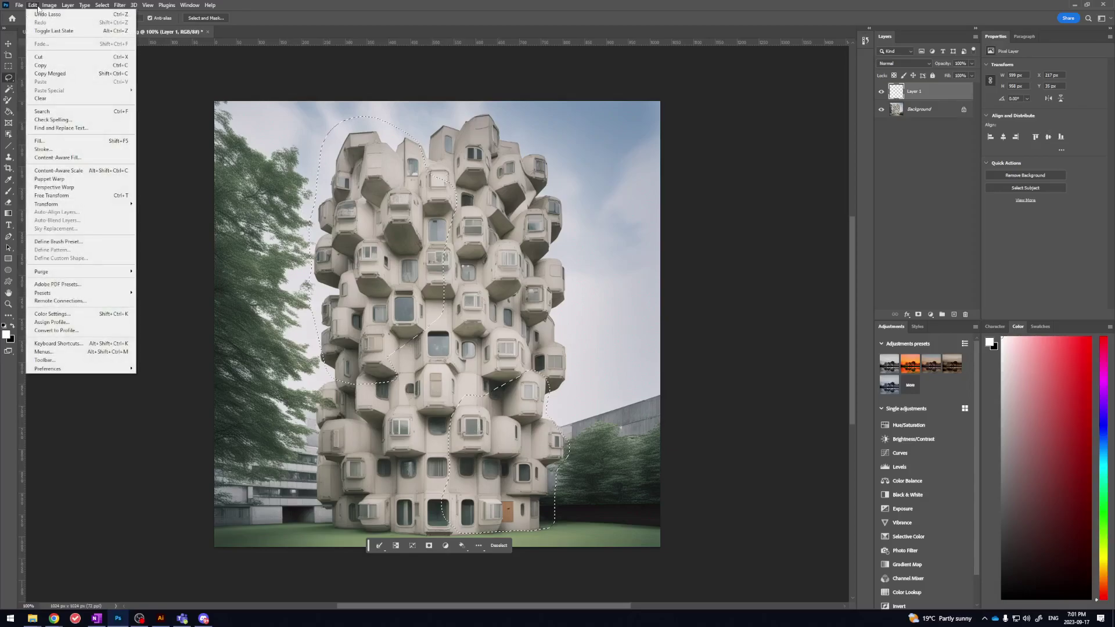
click(40, 141)
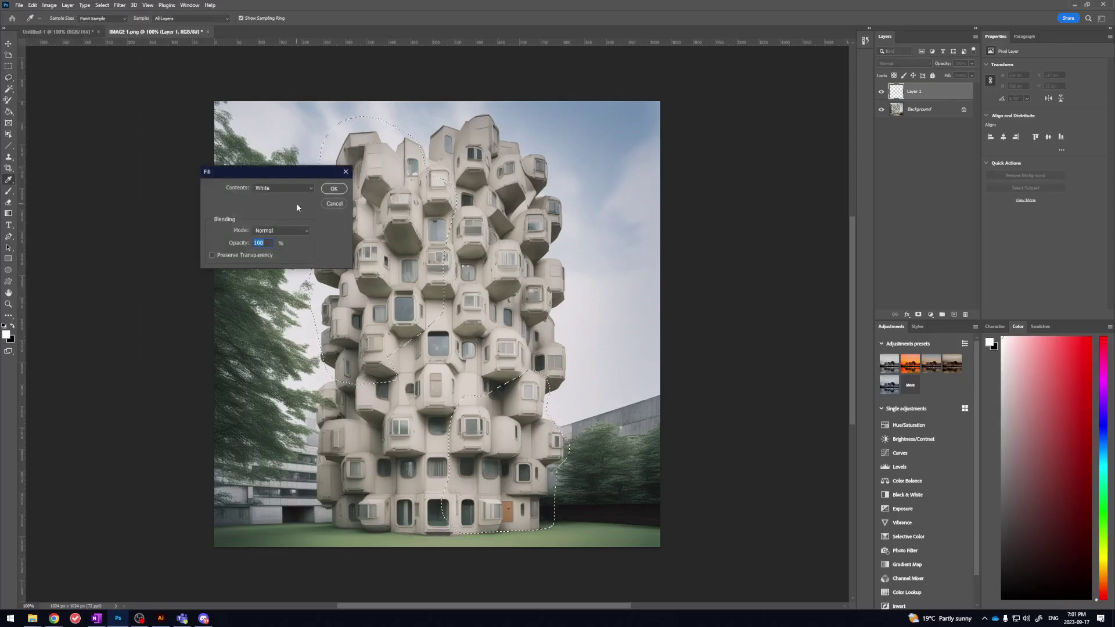
click(311, 188)
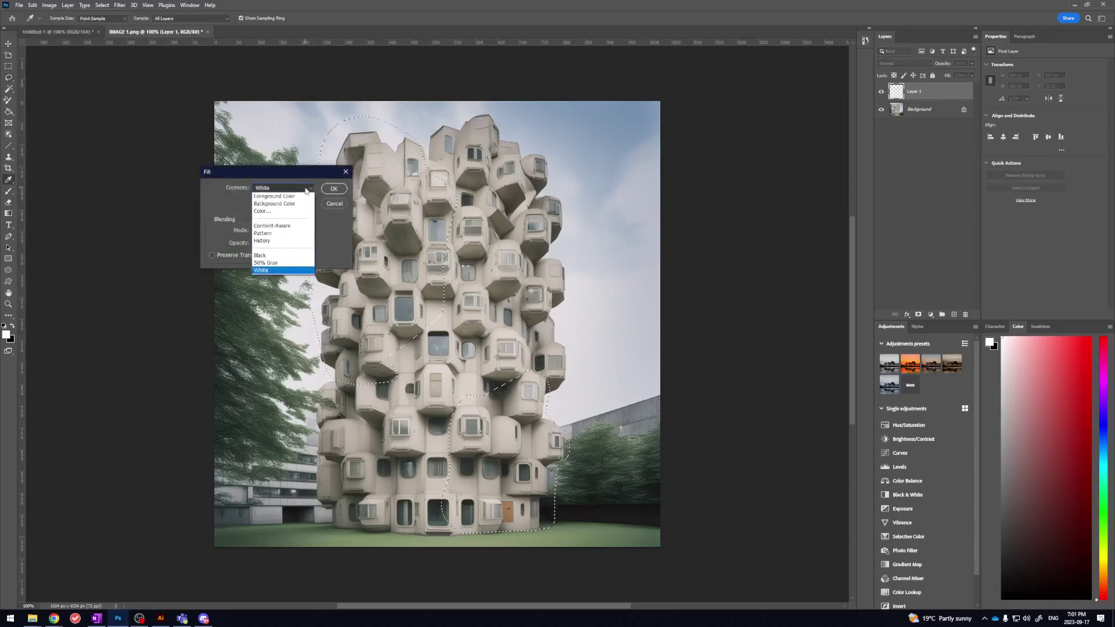
click(289, 256)
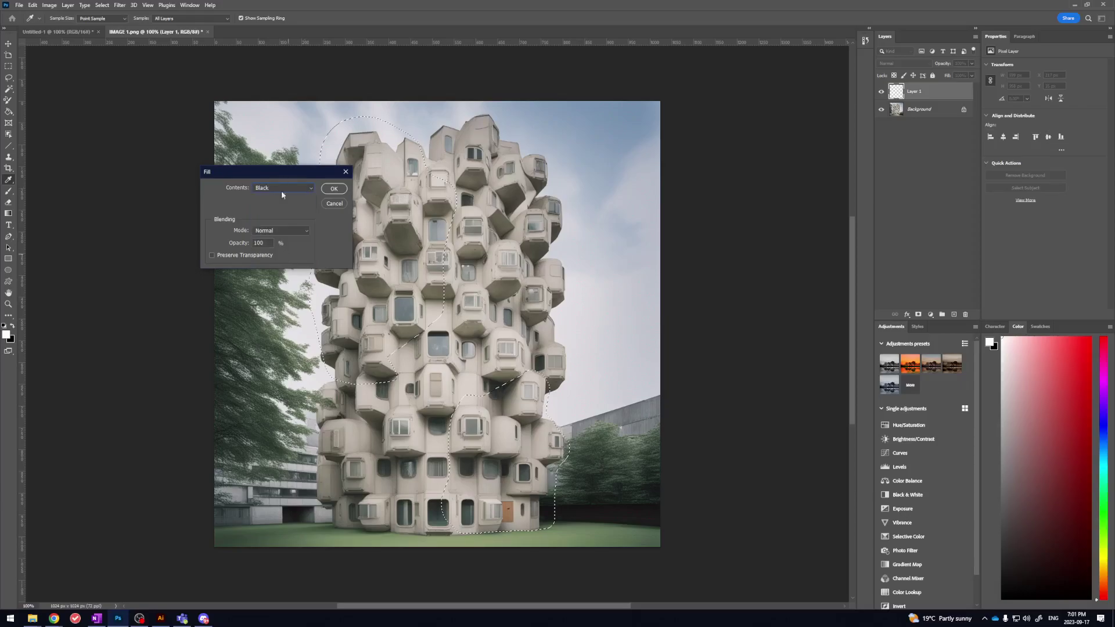
- Check the mask field's note on black and white areas on the SDXL page in Chrome, and return to Photoshop
click(54, 618)
click(192, 580)
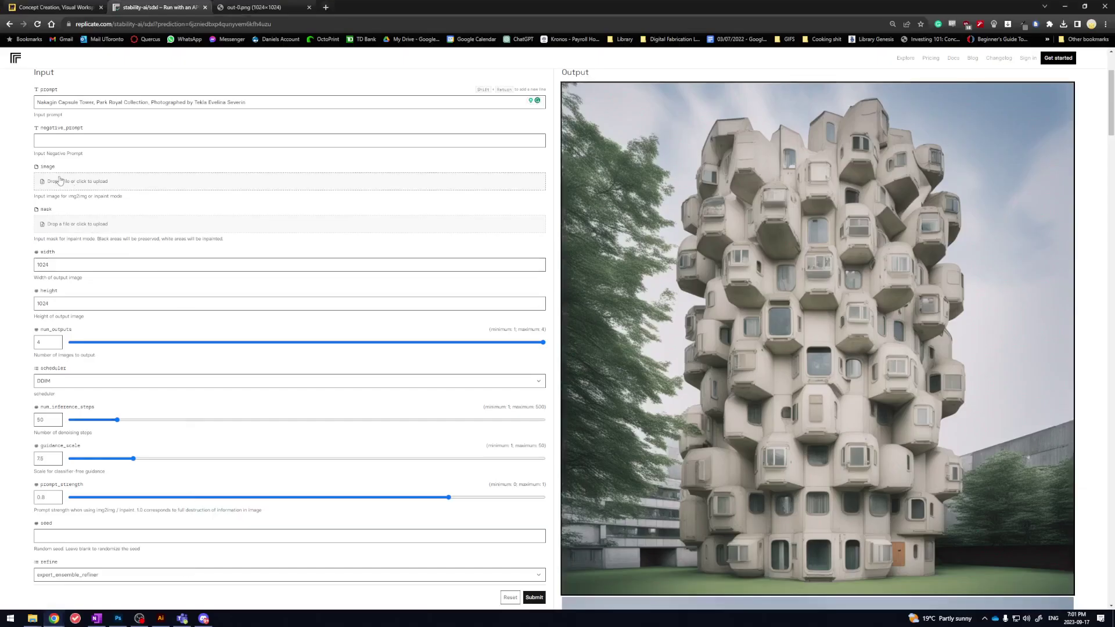
drag(39, 240, 165, 238)
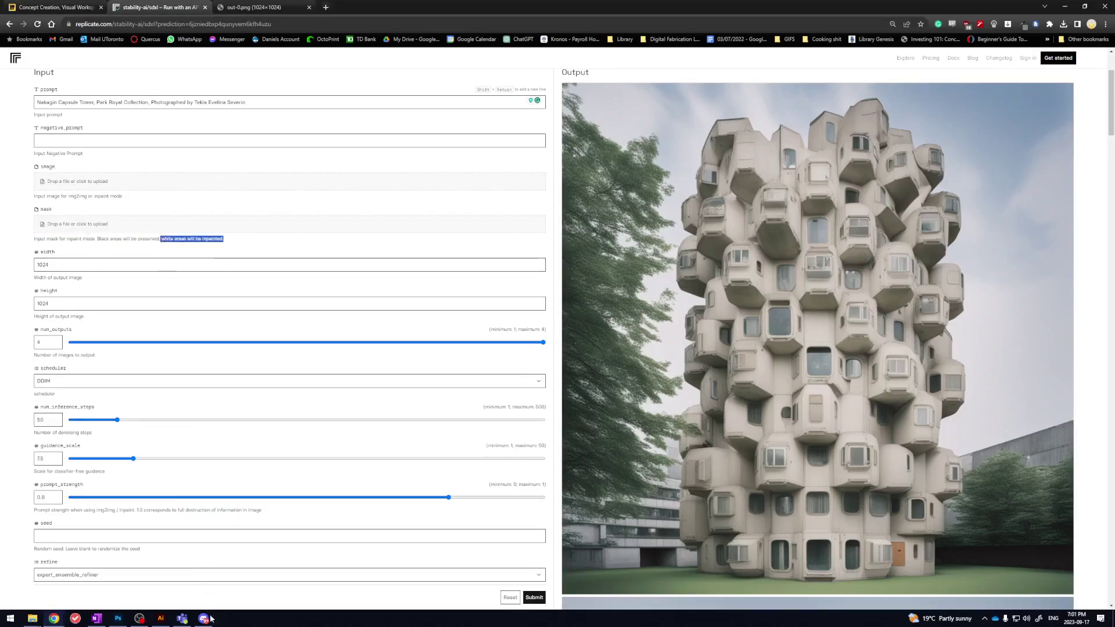
click(118, 618)
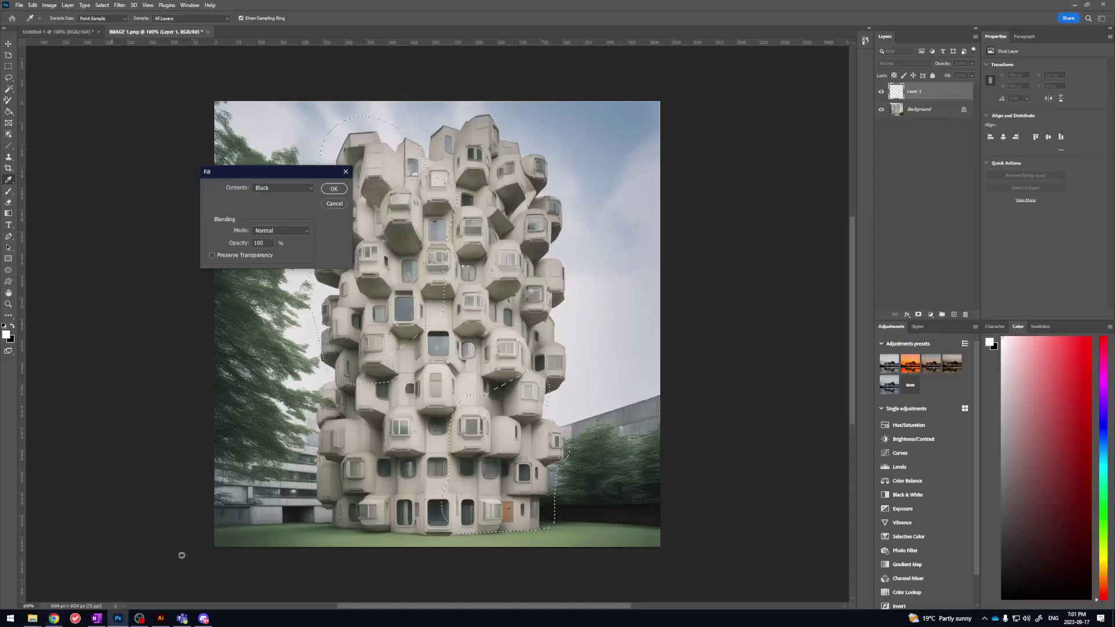
- Change the fill contents to White and fill the two selected tower areas at 100% opacity
click(293, 188)
click(283, 270)
click(333, 189)
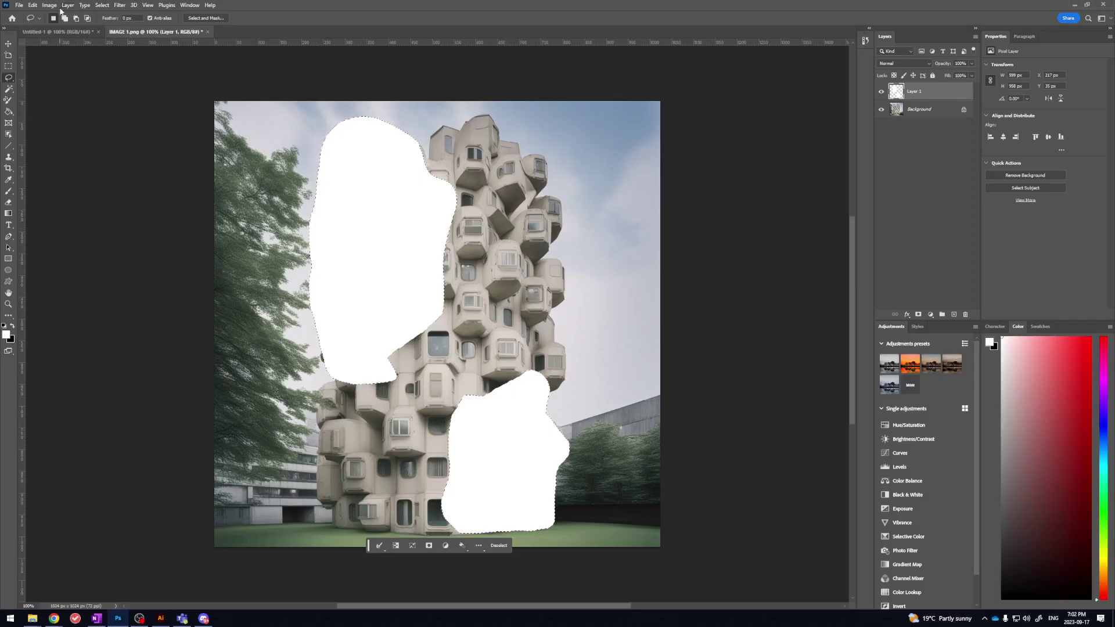
- Invert the selection and fill the rest of Layer 1 with black, leaving nothing selected
click(102, 5)
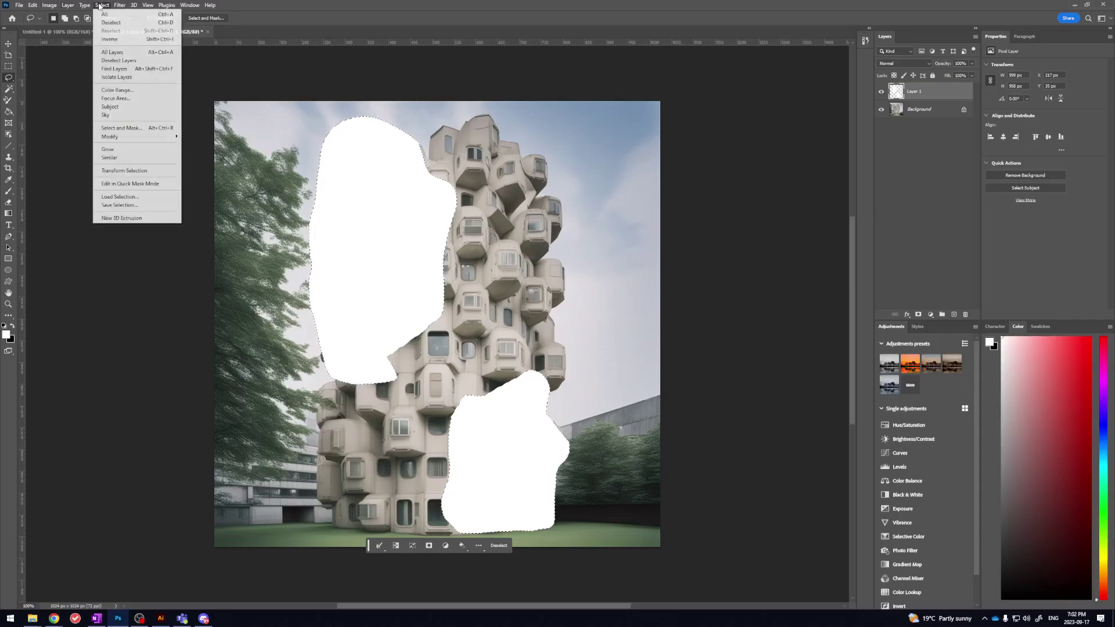
click(110, 39)
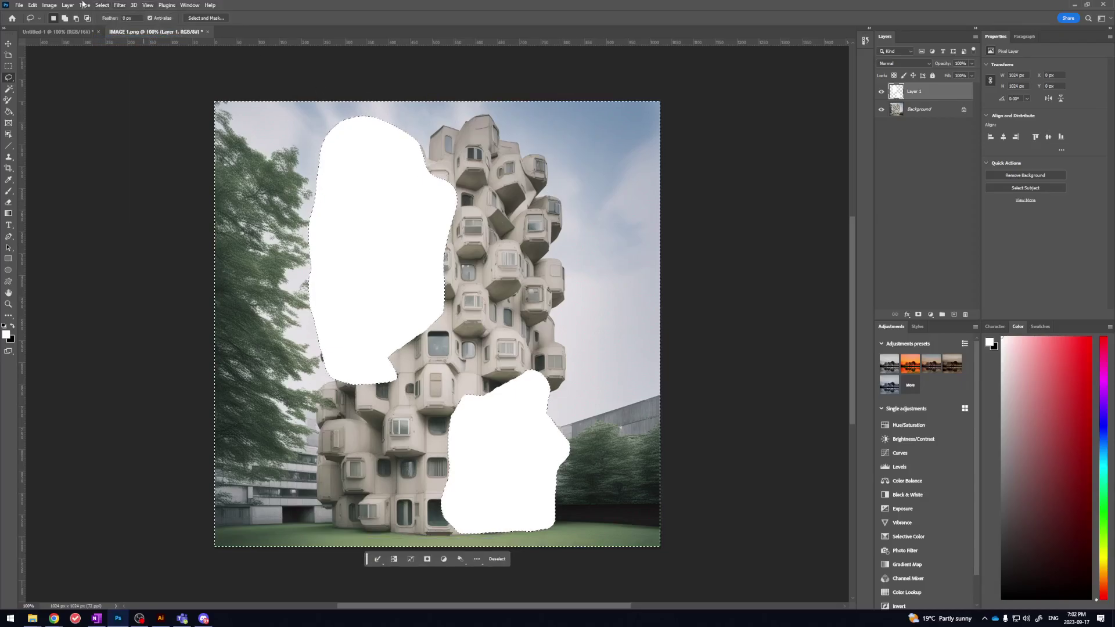
click(32, 5)
click(58, 147)
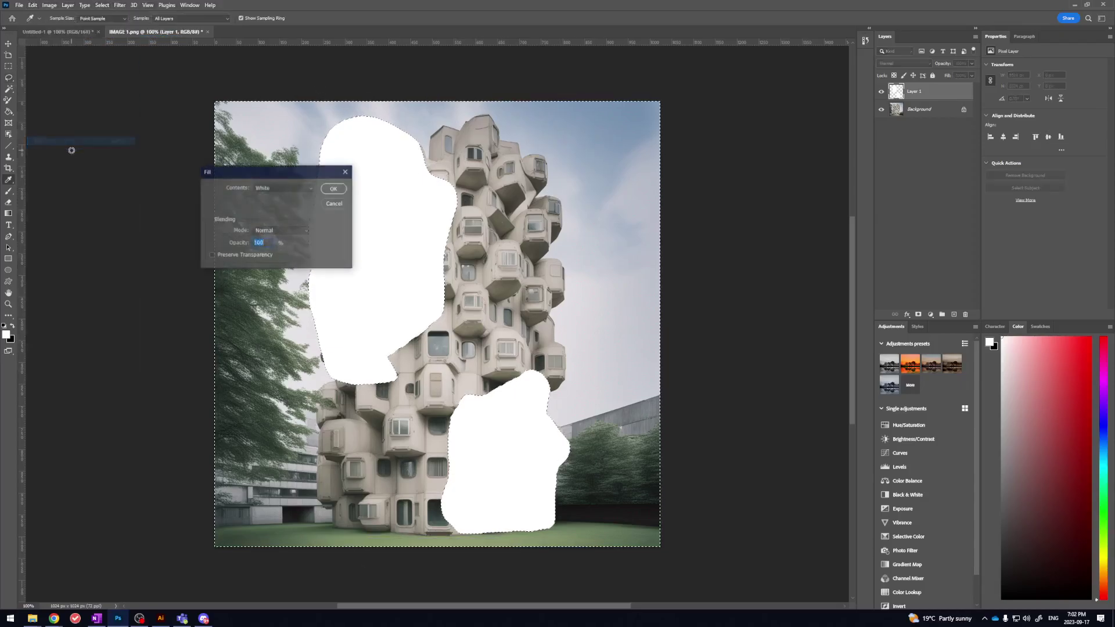
click(296, 188)
click(279, 247)
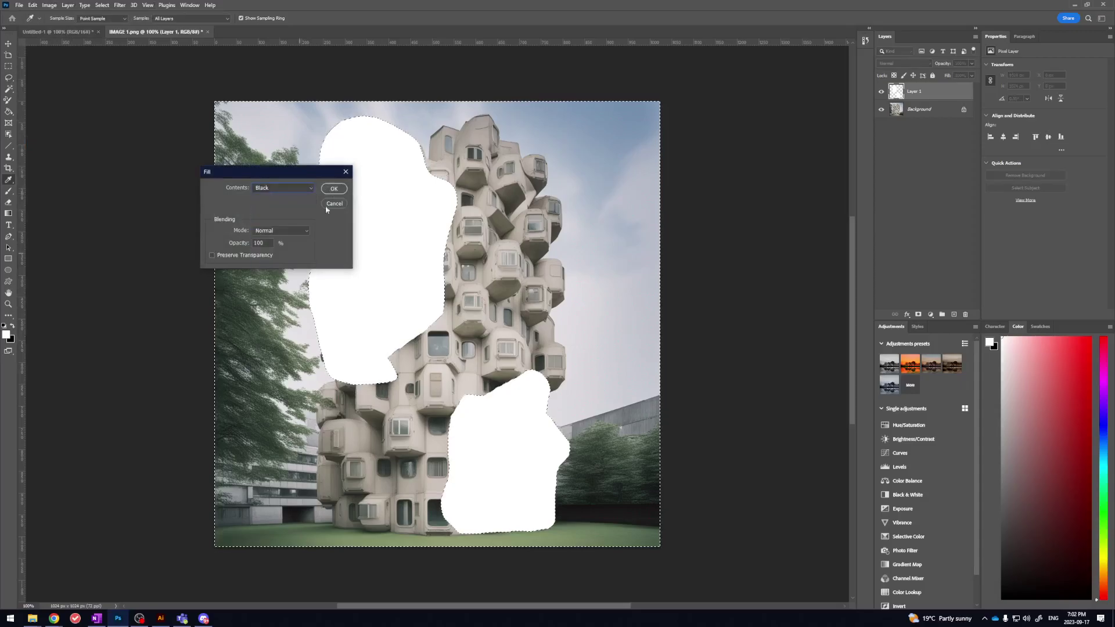
click(334, 189)
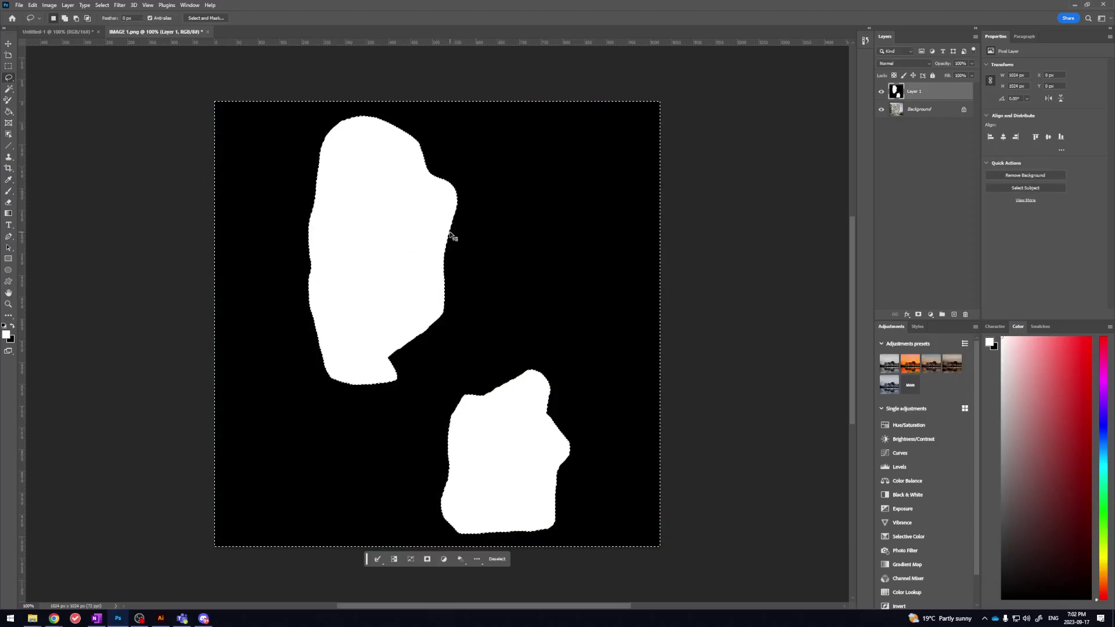
key(ctrl+d)
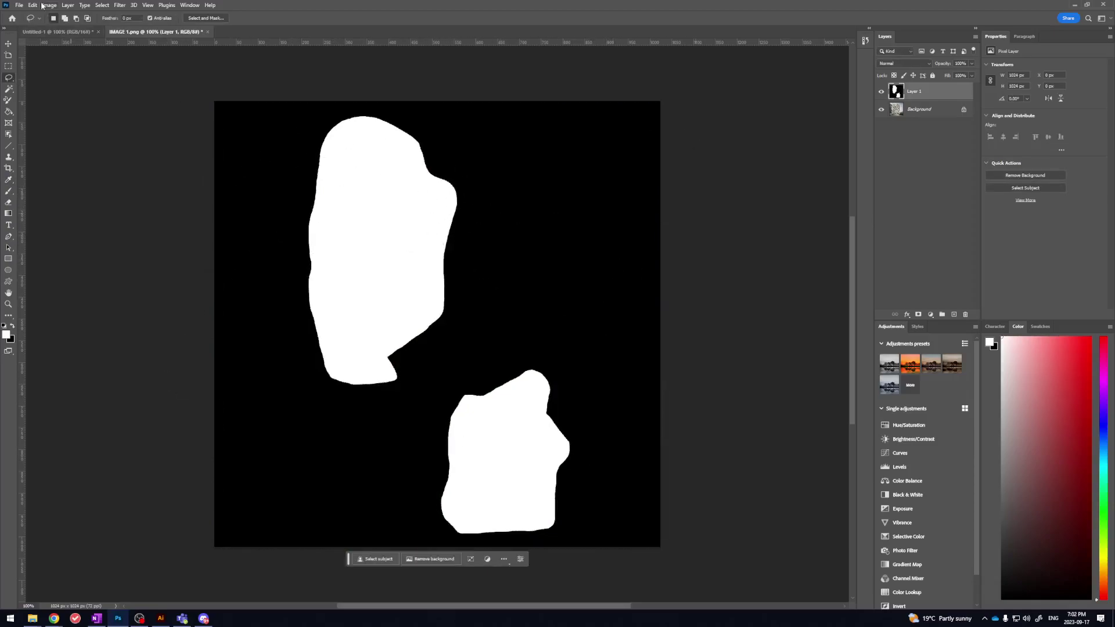
click(880, 91)
click(880, 91)
- Export the black-and-white mask as a JPG named IMAGE 1 INPAINT to the Desktop
click(19, 6)
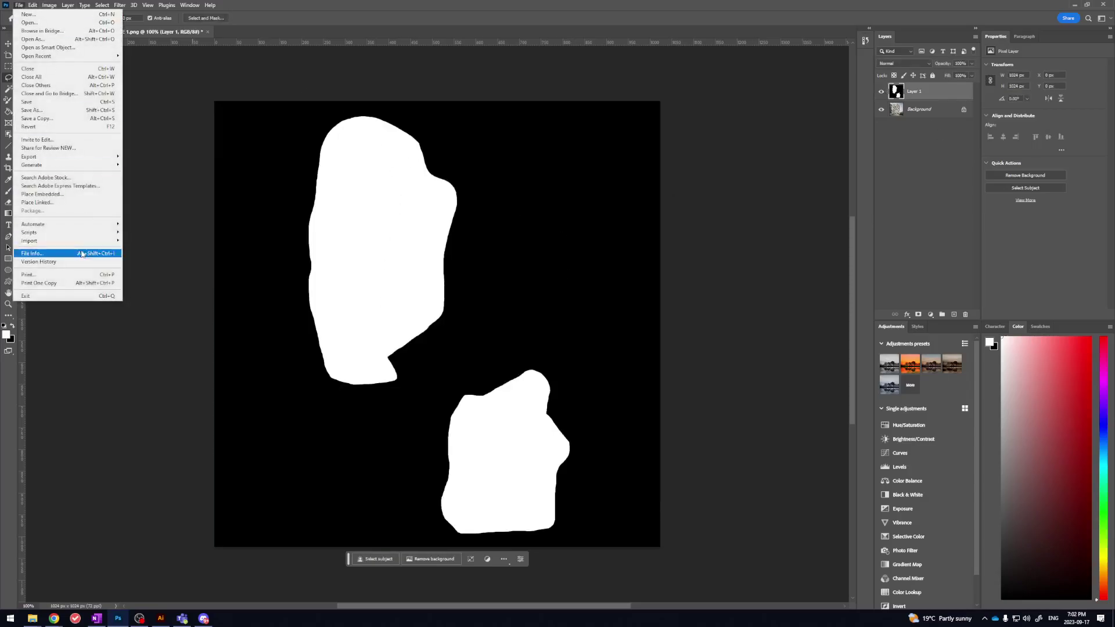
mouse_move(73, 157)
click(140, 165)
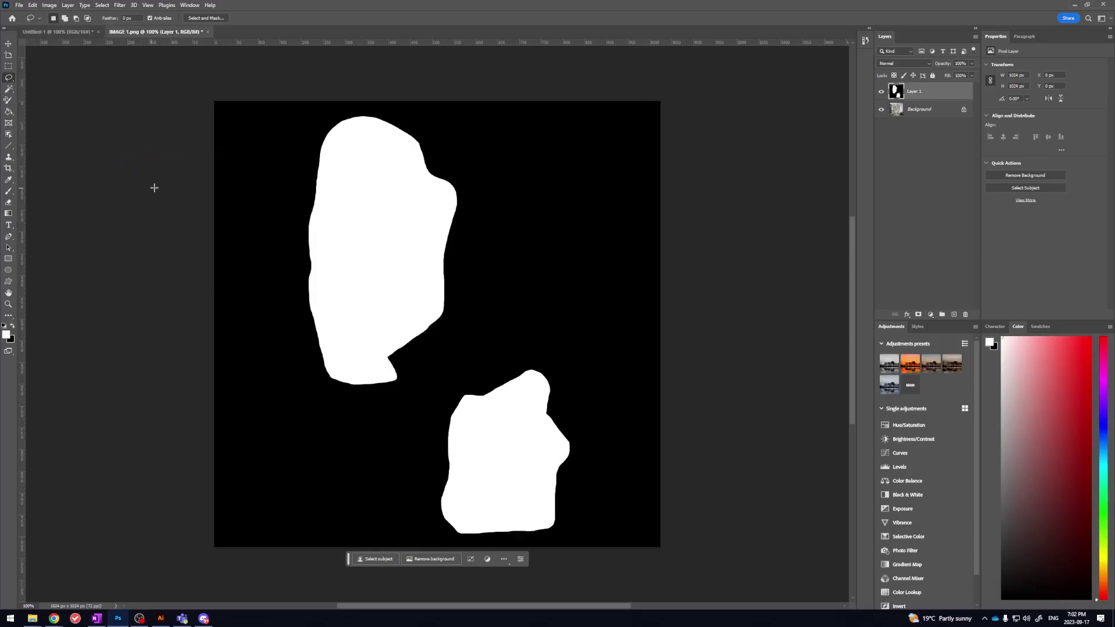
click(619, 70)
click(624, 95)
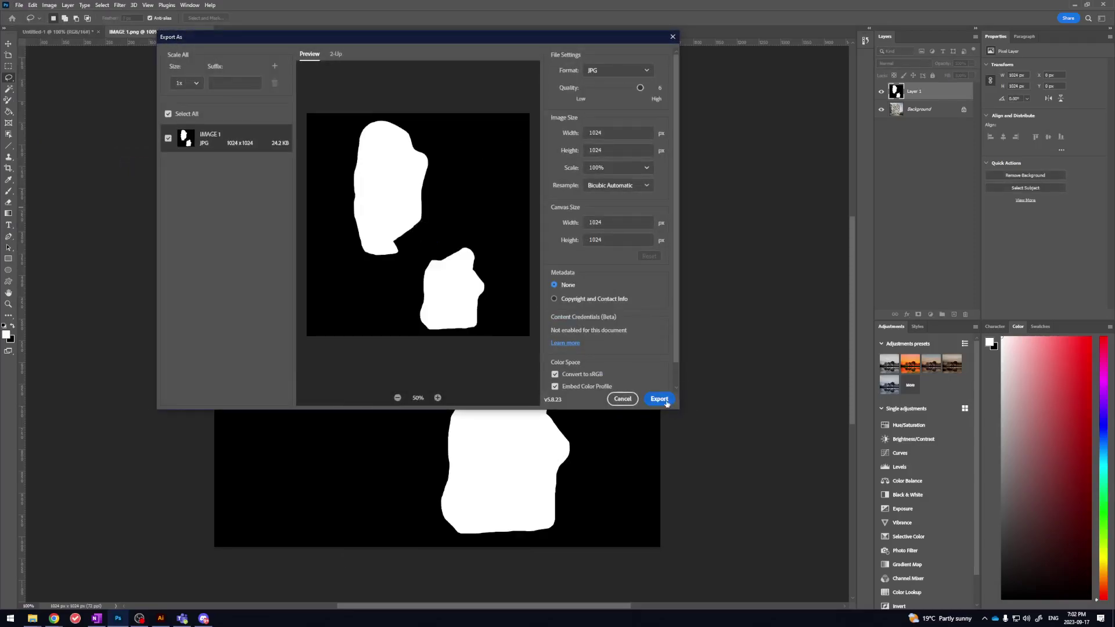
click(665, 403)
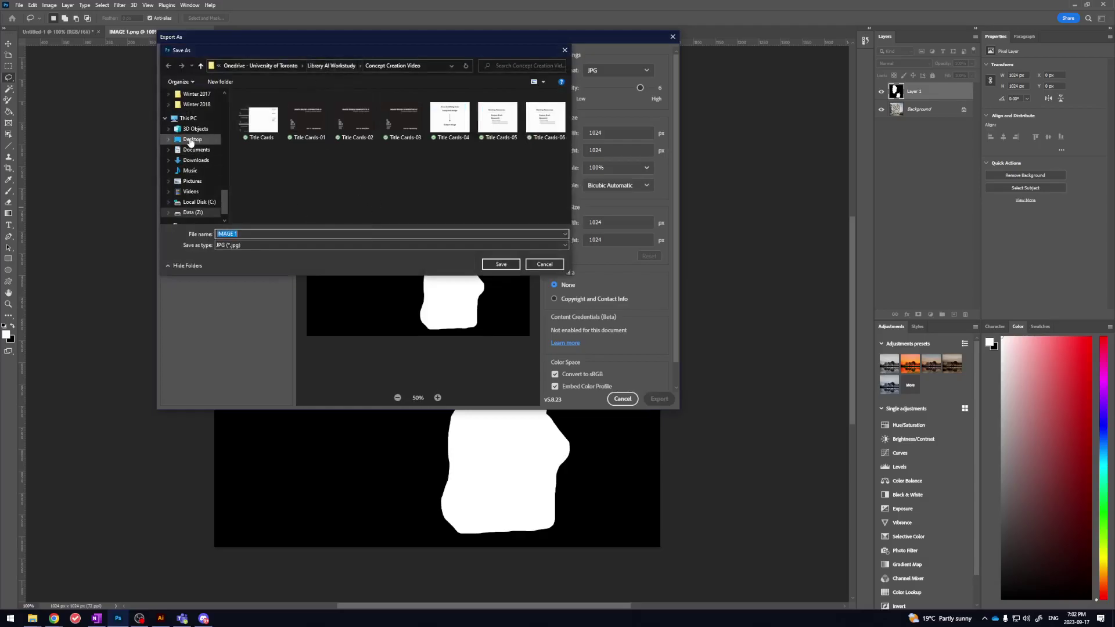
click(191, 141)
click(276, 233)
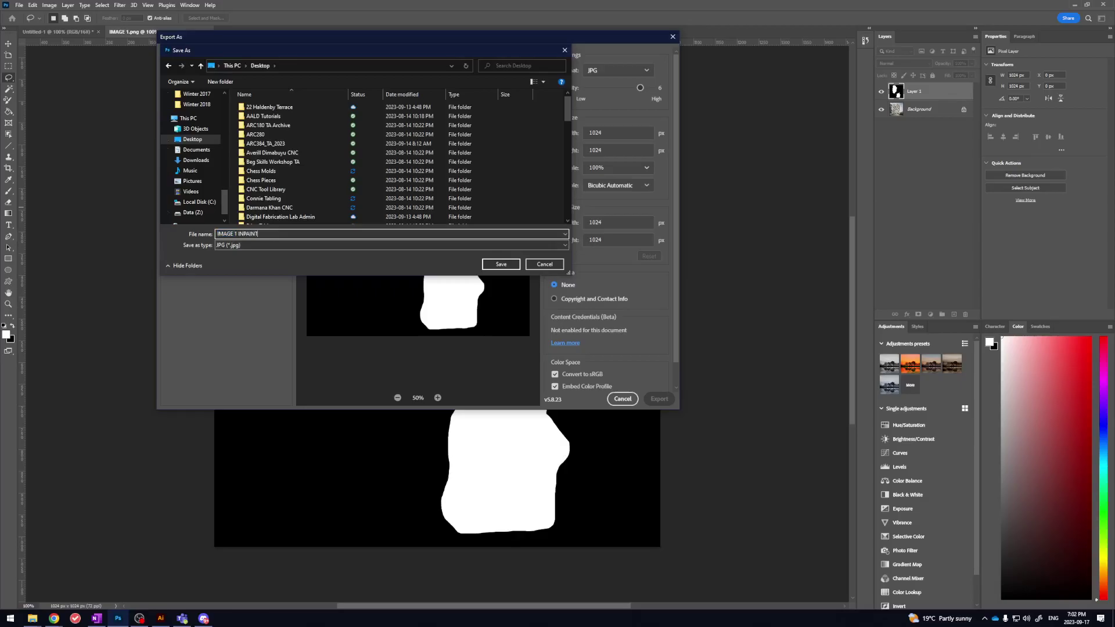
key(Return)
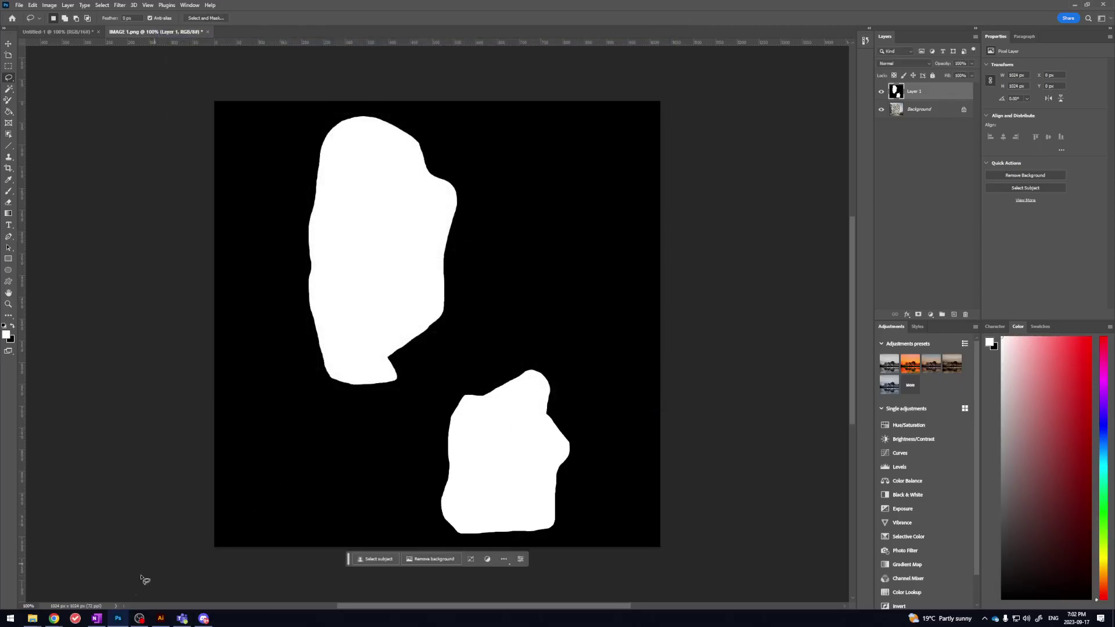
- Switch to the SDXL page in Chrome and upload the IMAGE 1 PNG from the Desktop folder as the input image
mouse_move(54, 618)
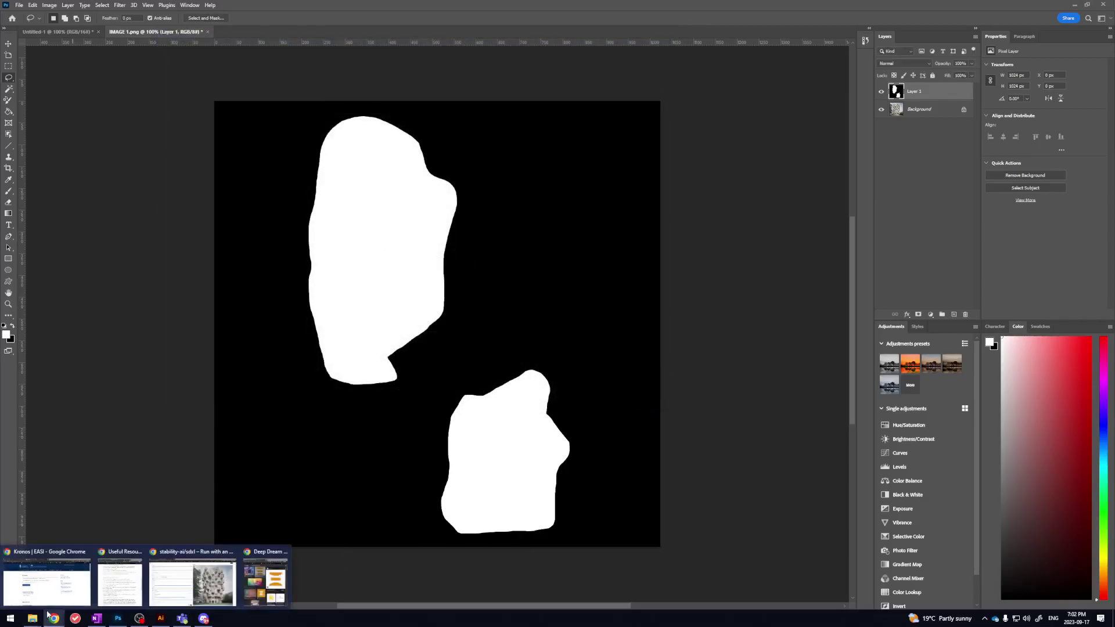
click(183, 572)
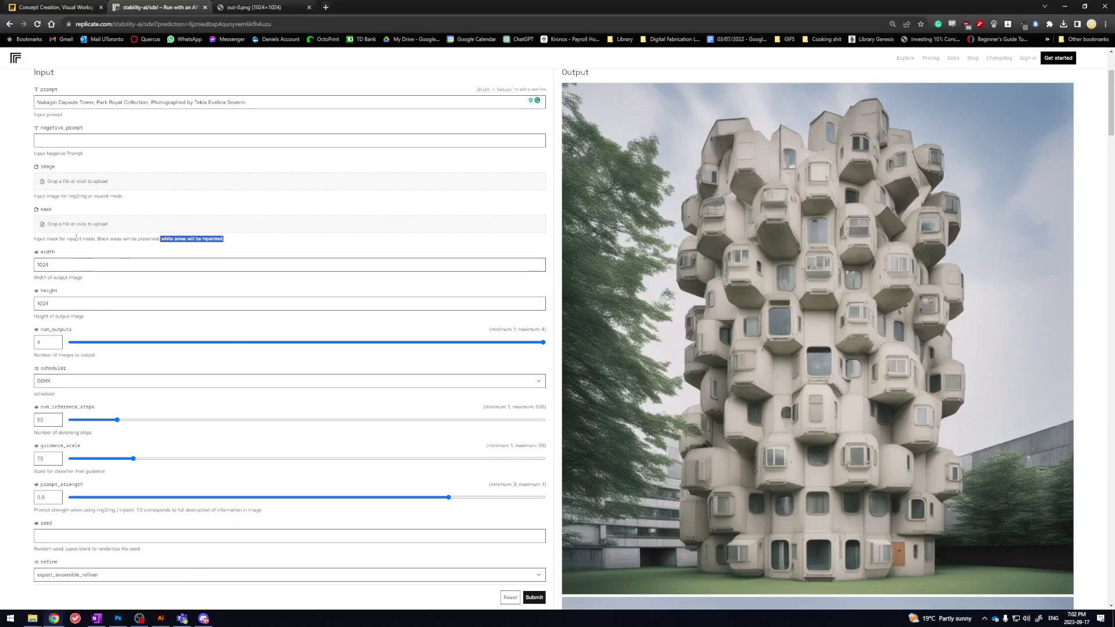
scroll(17, 276, up, 3)
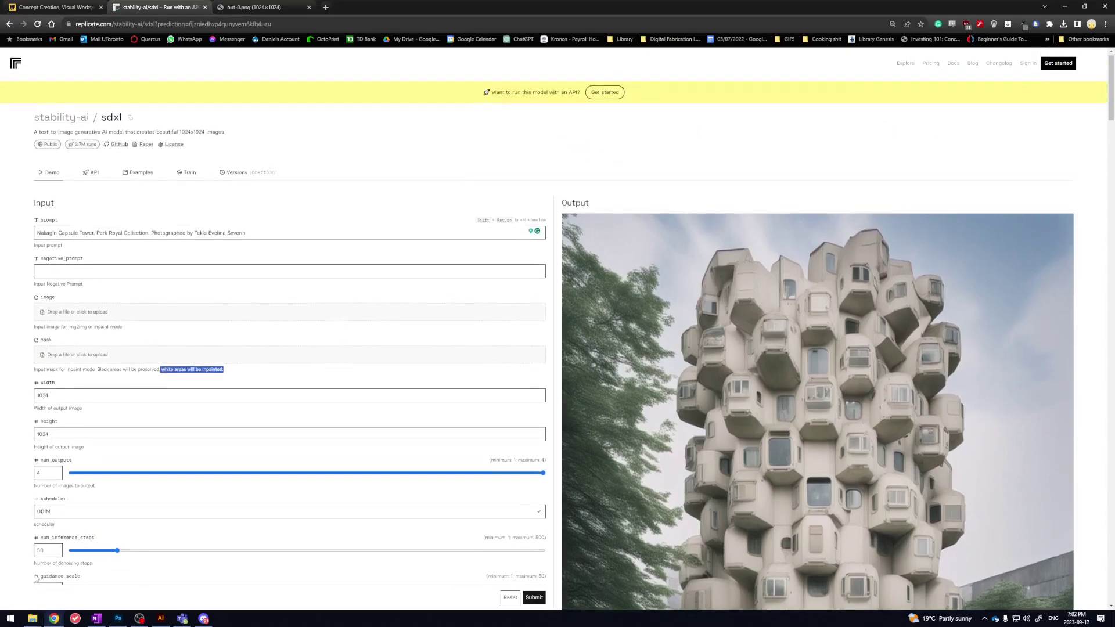
mouse_move(33, 618)
click(144, 581)
click(109, 409)
scroll(283, 405, down, 3)
scroll(283, 404, down, 18)
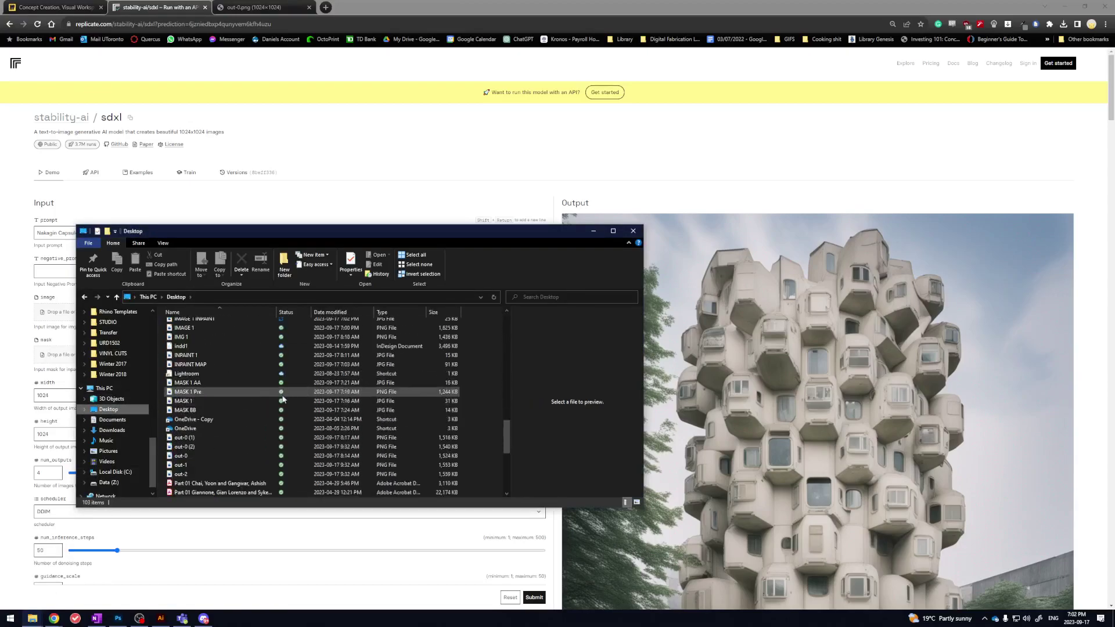
scroll(283, 398, up, 1)
click(185, 349)
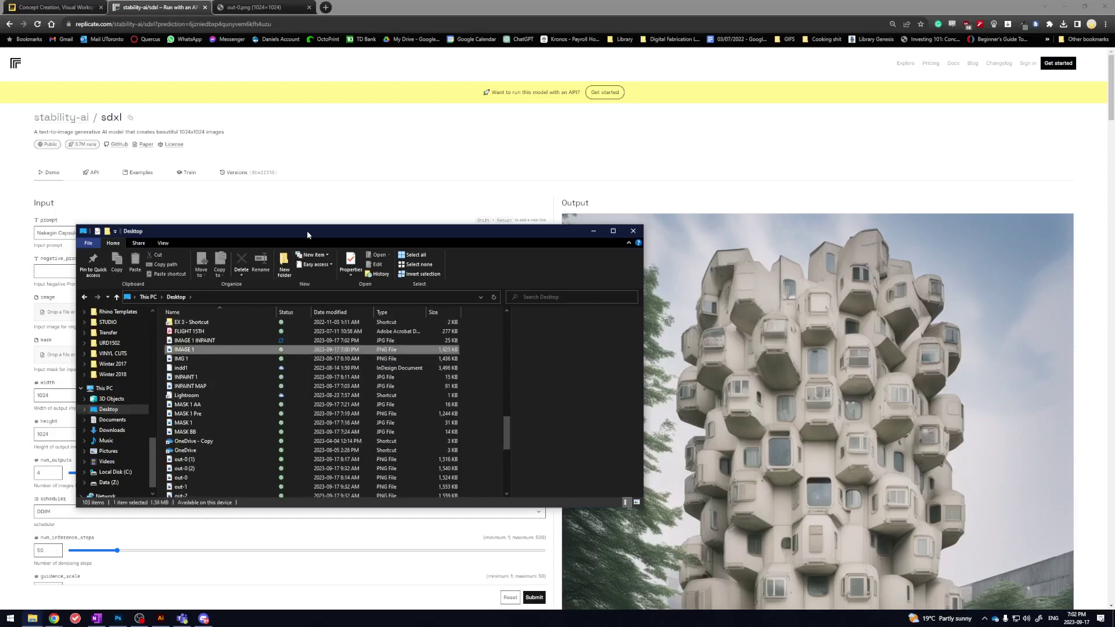
drag(307, 231, 643, 185)
drag(529, 304, 171, 312)
- Upload the IMAGE 1 INPAINT JPG from the Desktop folder as the inpainting mask and check its preview
scroll(120, 441, down, 3)
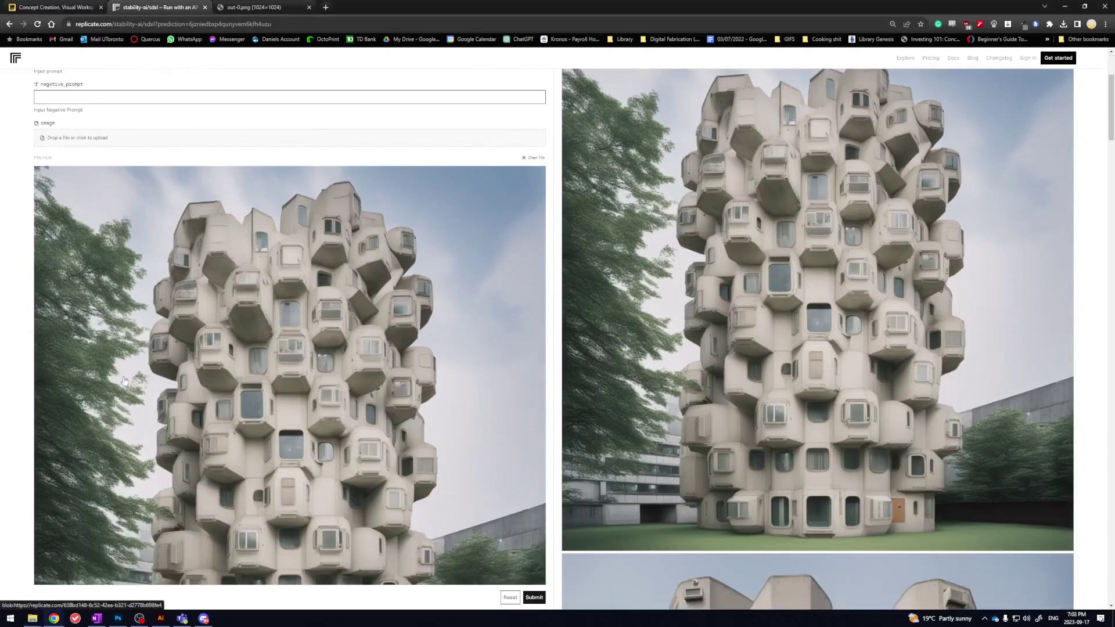
mouse_move(32, 618)
click(57, 581)
scroll(261, 377, down, 3)
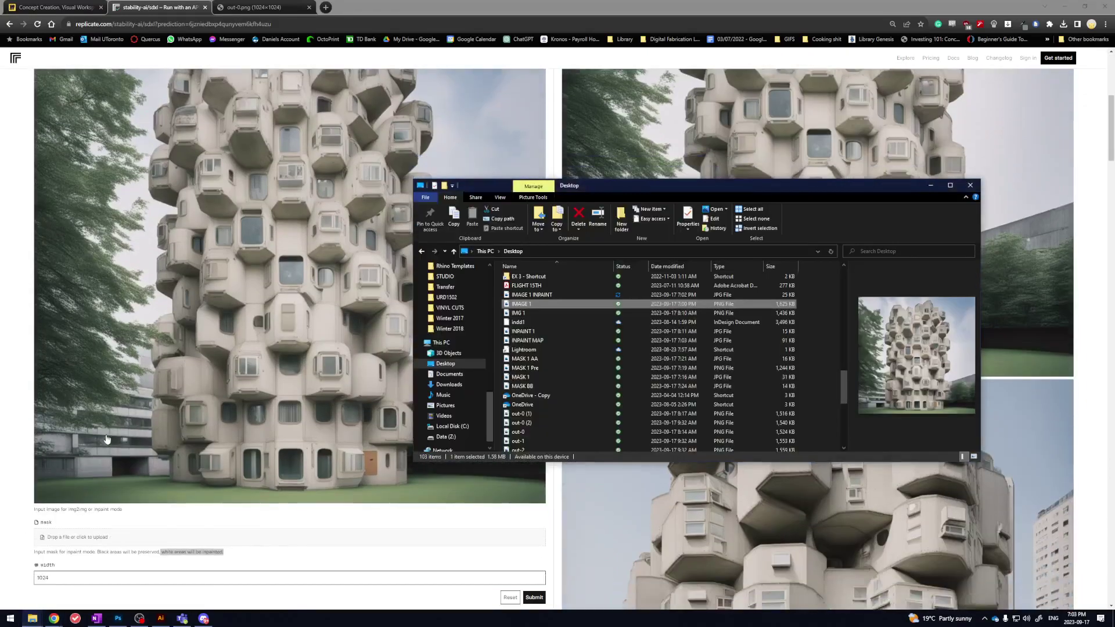
click(531, 295)
scroll(260, 369, down, 1)
scroll(260, 370, down, 1)
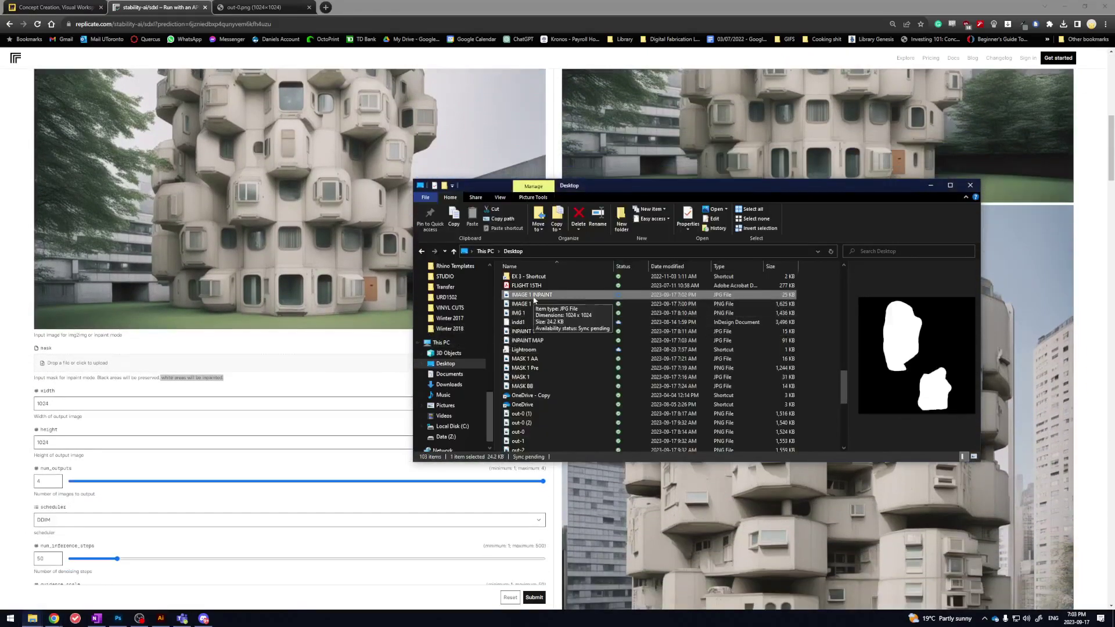
drag(525, 294, 245, 370)
click(203, 388)
scroll(201, 390, down, 3)
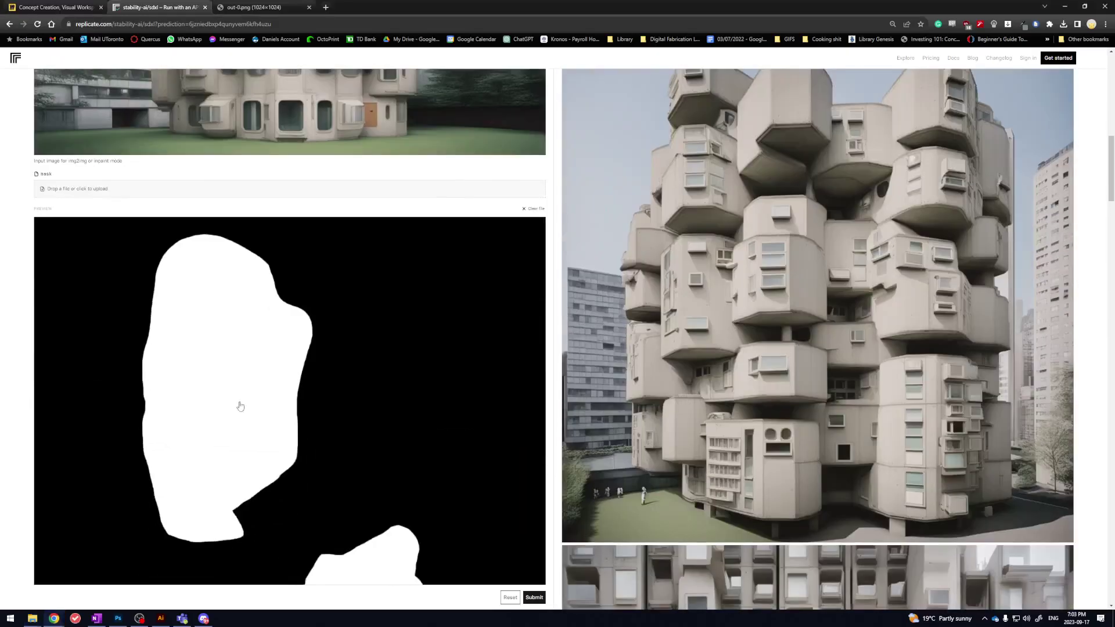
scroll(200, 390, down, 3)
- Replace the prompt with "Collapsing rubble, decay, old, brick, interior, wall section"
scroll(337, 293, up, 10)
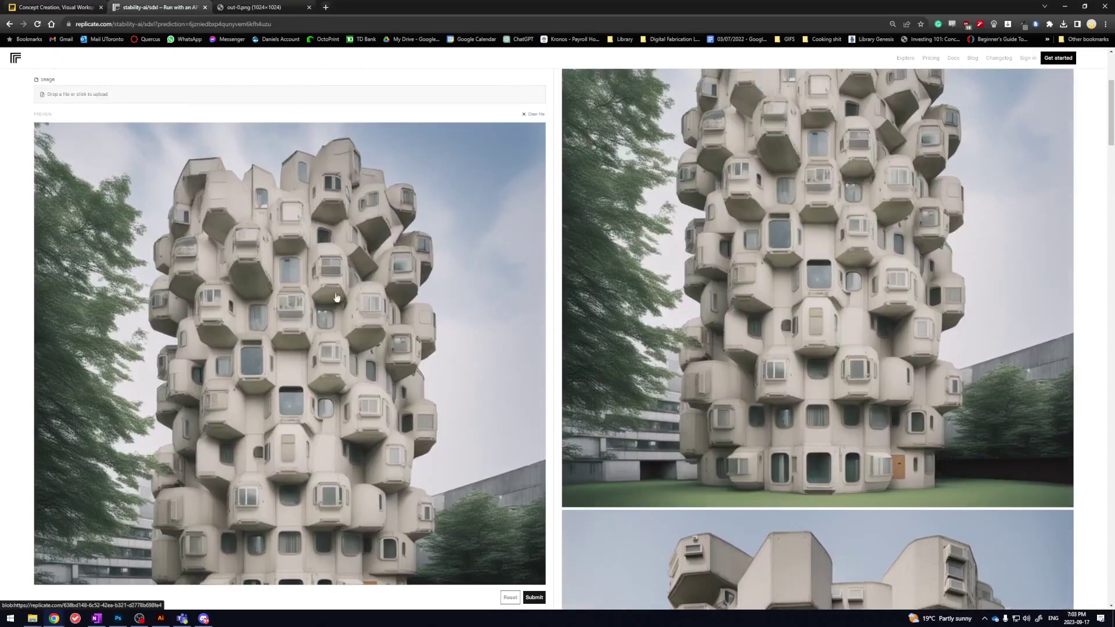
scroll(337, 292, up, 4)
drag(247, 233, 36, 233)
triple_click(260, 231)
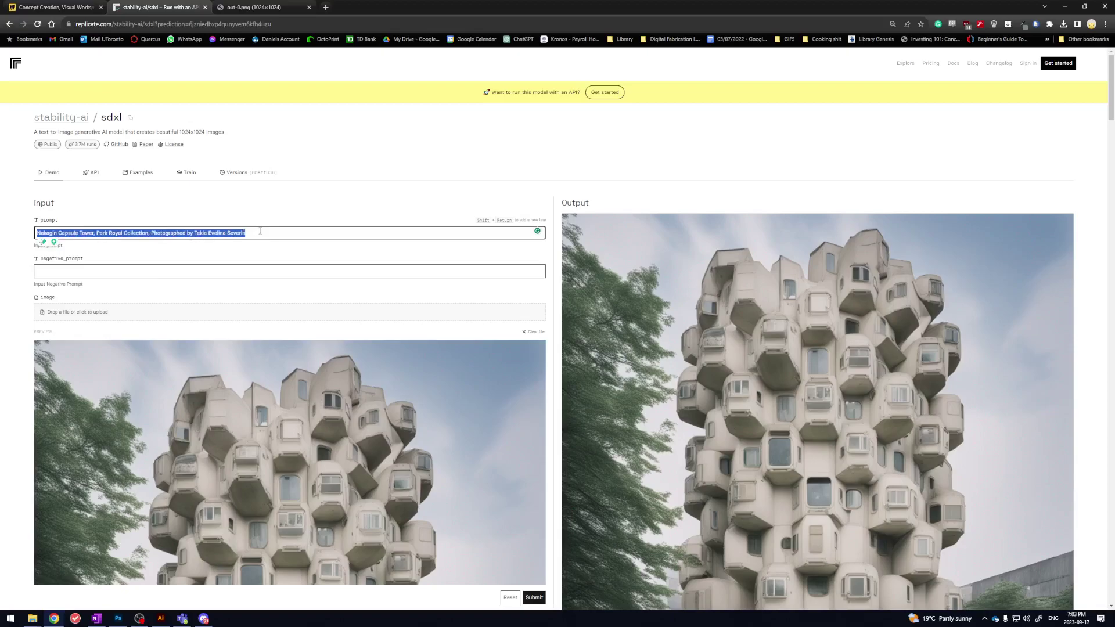
text(Ca)
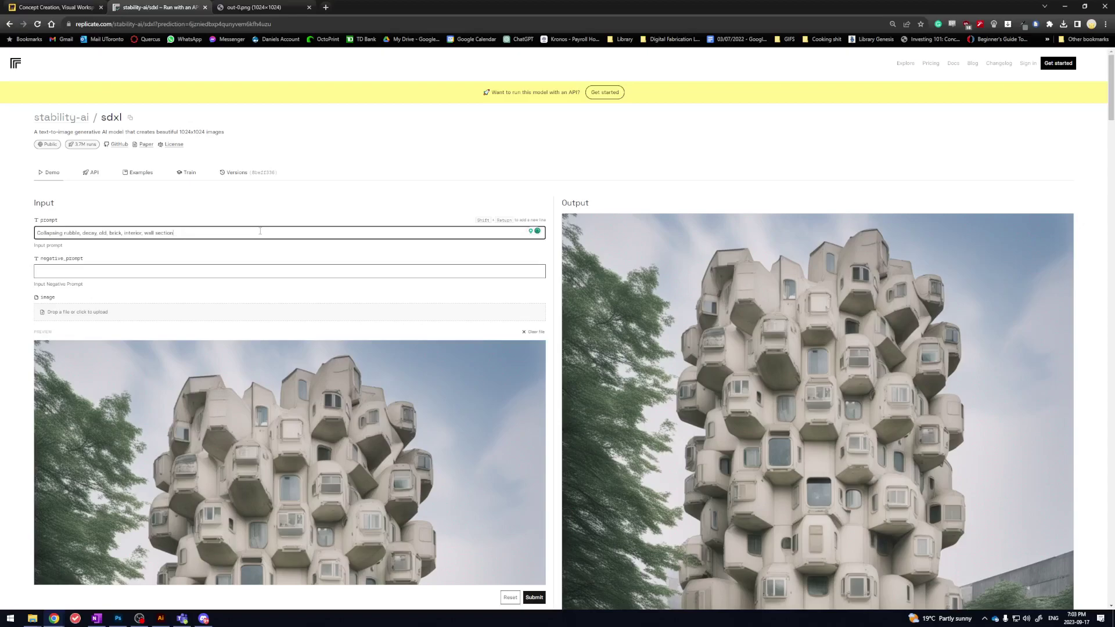
- Review the input image, the inpainting mask and the generation settings, and submit the SDXL inpainting run
scroll(292, 268, down, 4)
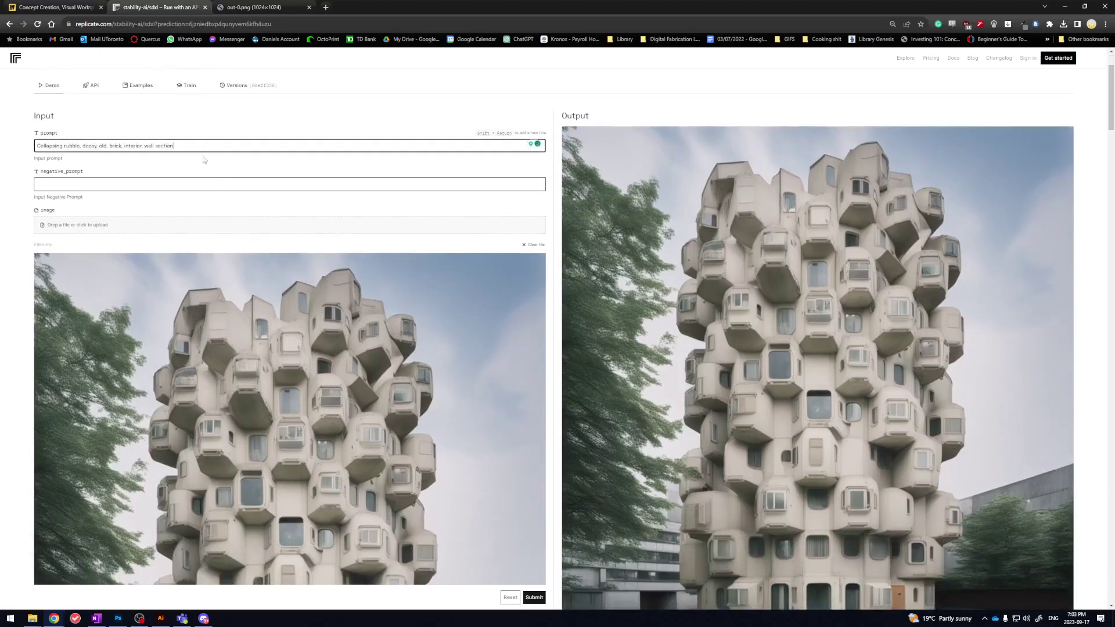
scroll(185, 279, down, 8)
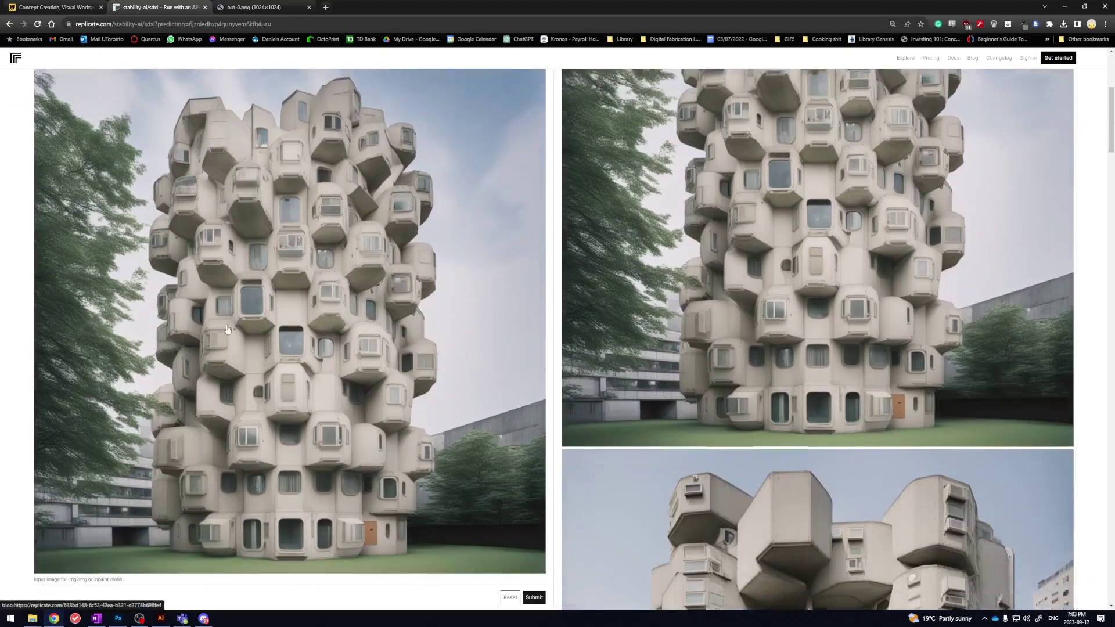
scroll(436, 366, down, 7)
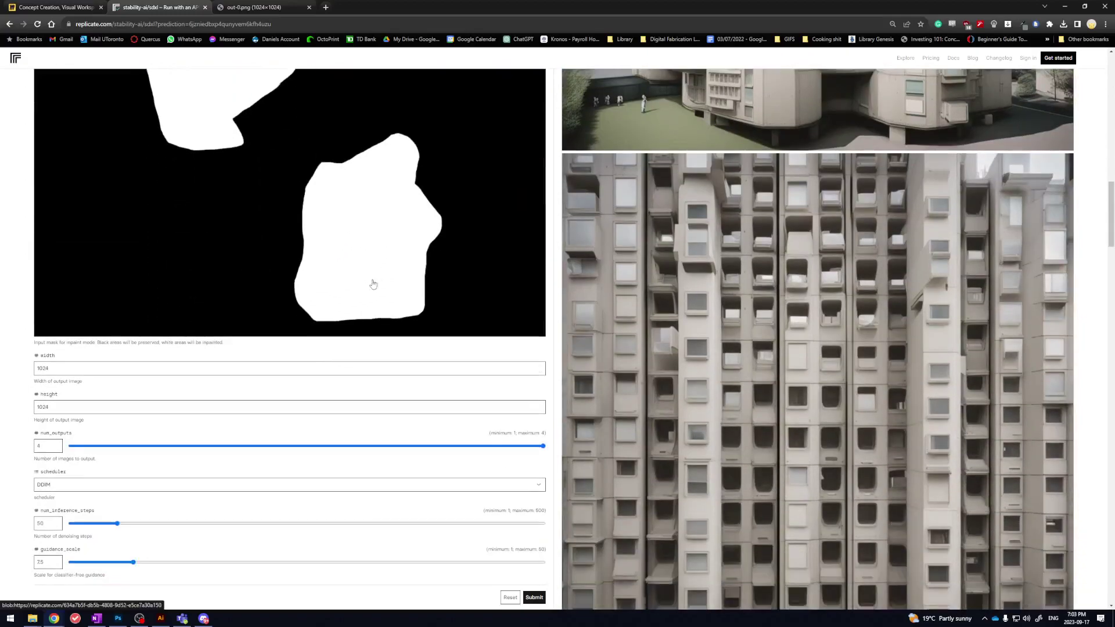
scroll(415, 324, up, 20)
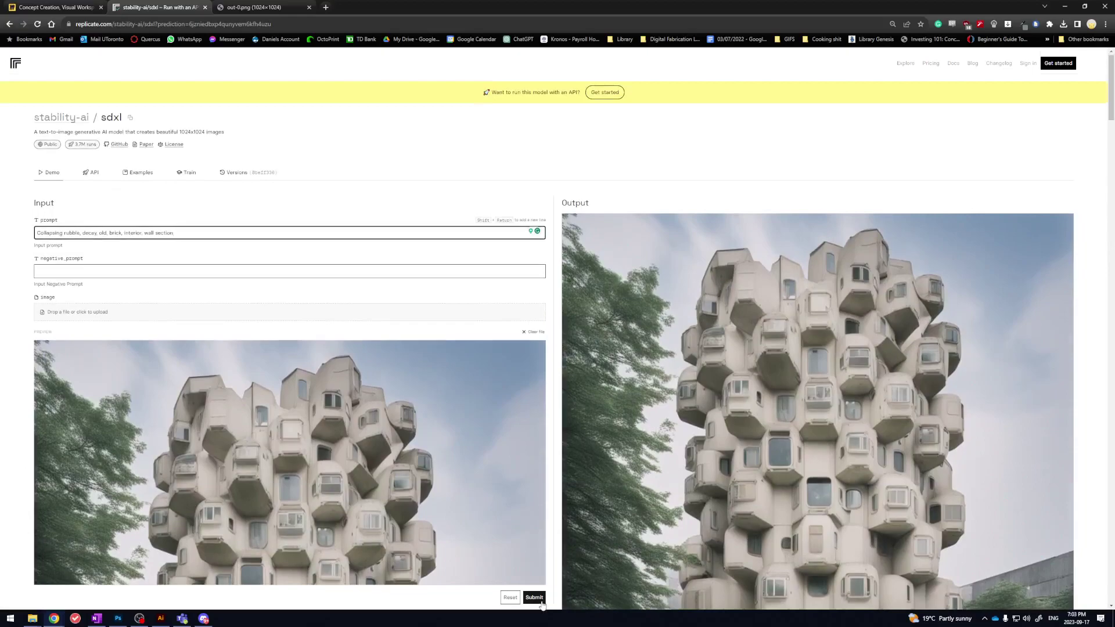
click(534, 598)
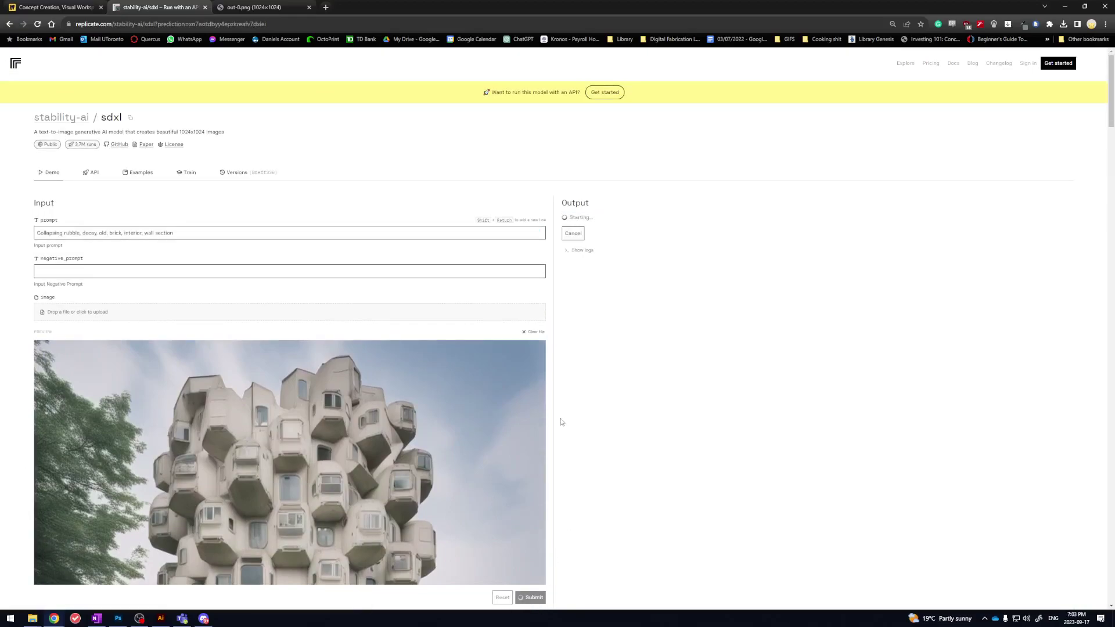
- Show the run's logs and follow the progress of the inpainting generation until the output images load
scroll(507, 321, down, 1)
click(581, 212)
scroll(592, 260, down, 1)
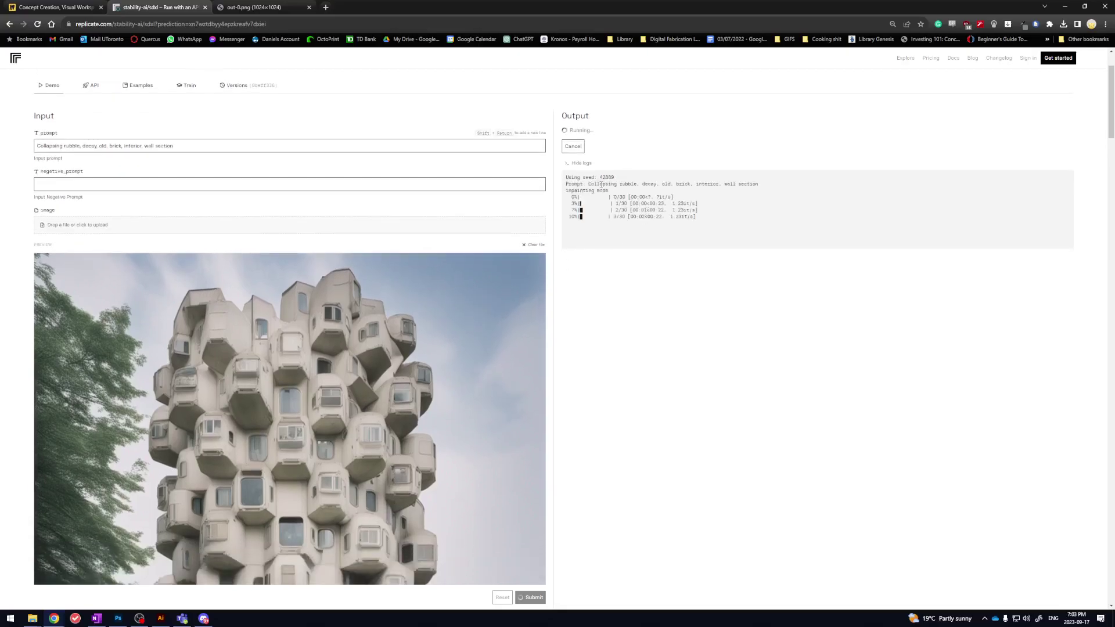
scroll(666, 220, down, 1)
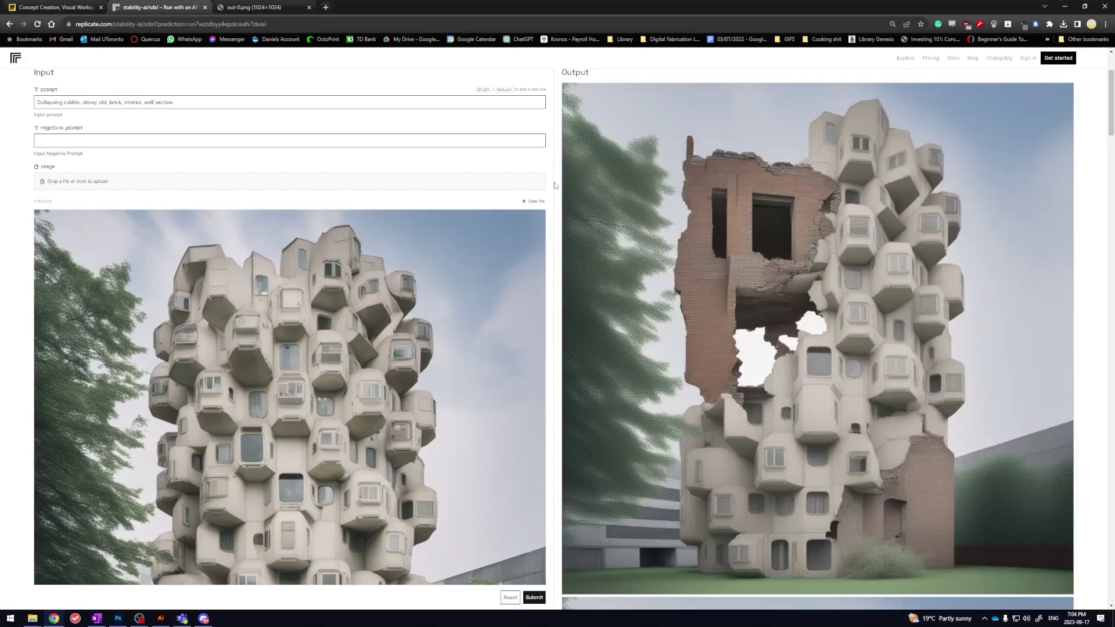
- Examine the first output image, comparing its repainted brick areas with the original tower and the mask
scroll(552, 175, up, 2)
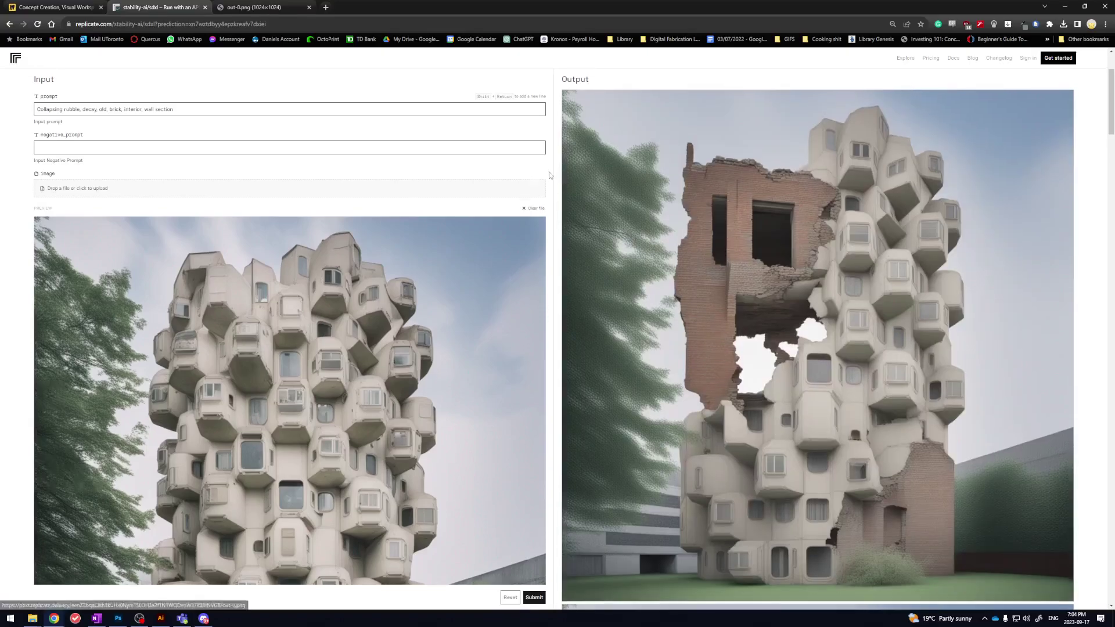
scroll(596, 233, down, 4)
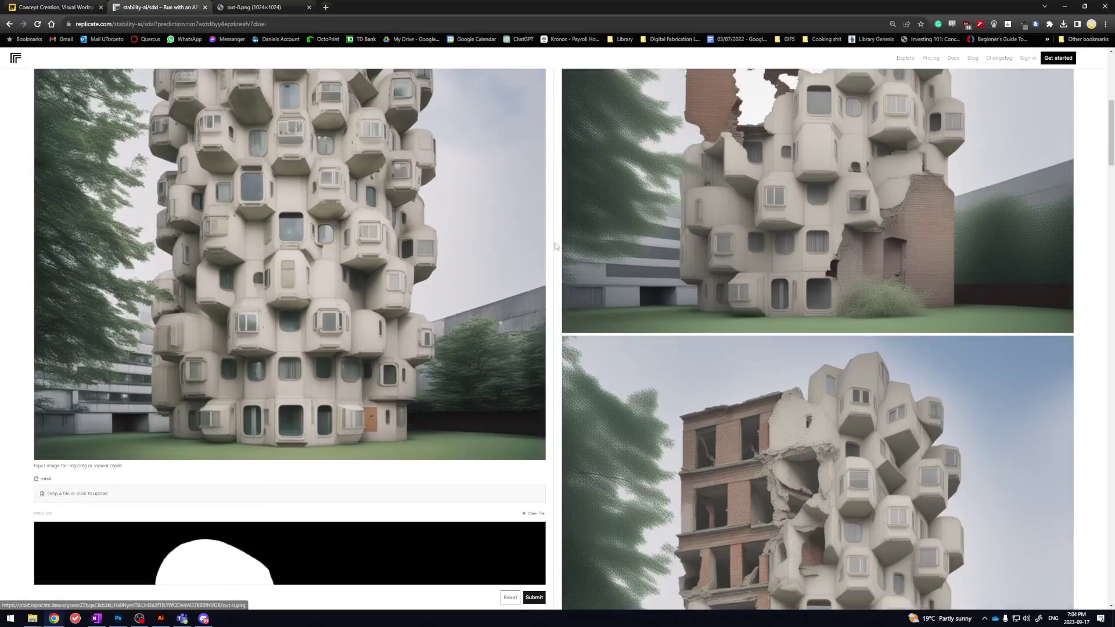
scroll(556, 251, up, 3)
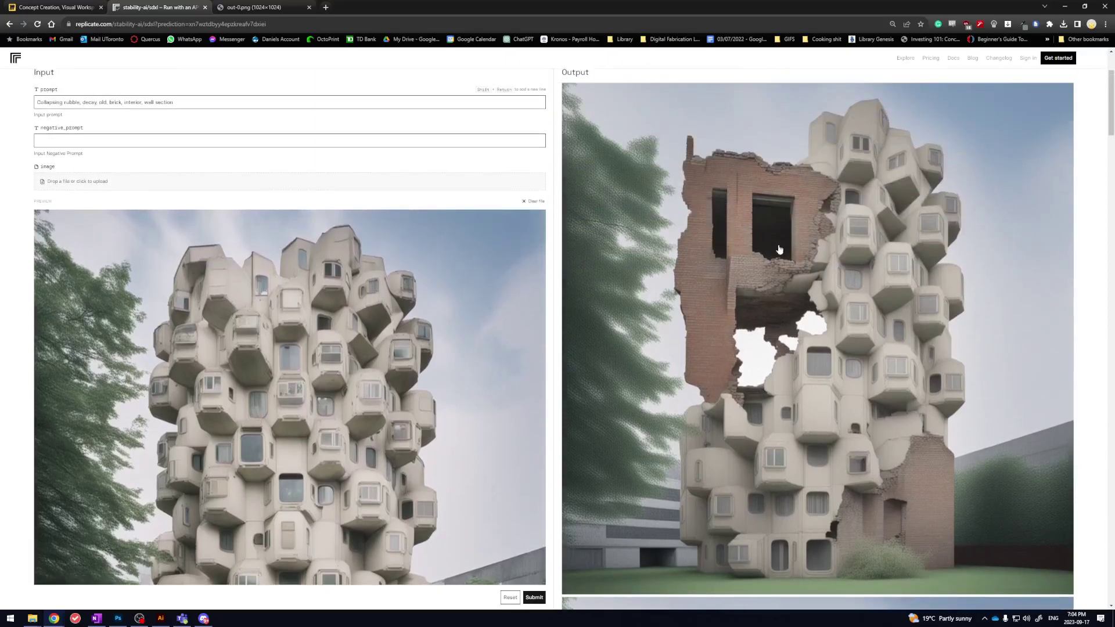
scroll(818, 349, down, 1)
scroll(818, 348, up, 2)
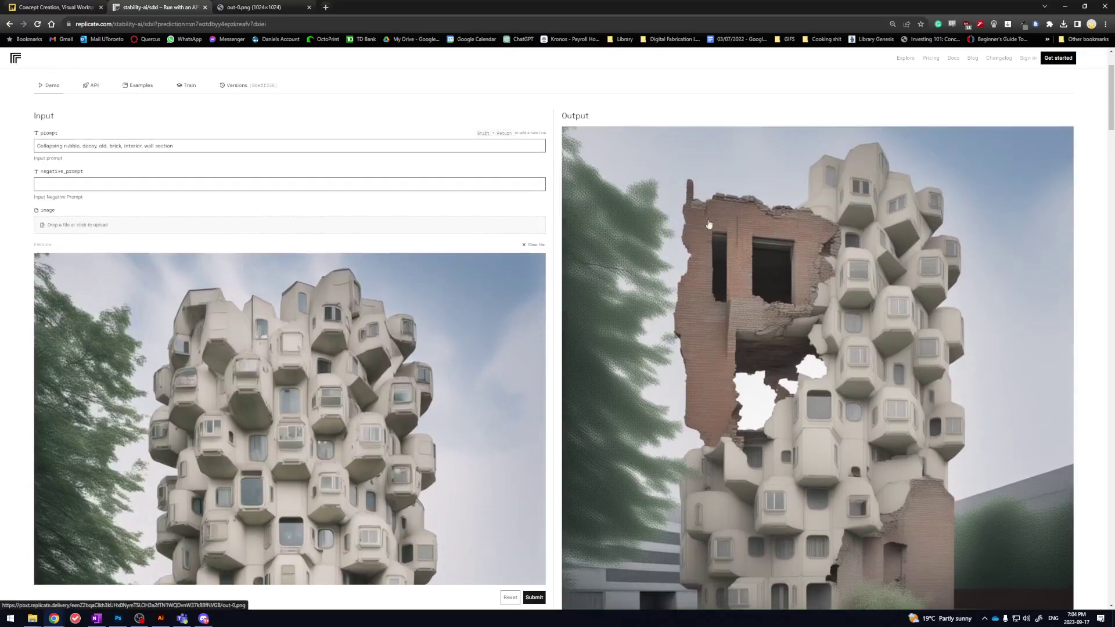
scroll(325, 395, down, 2)
scroll(272, 399, down, 1)
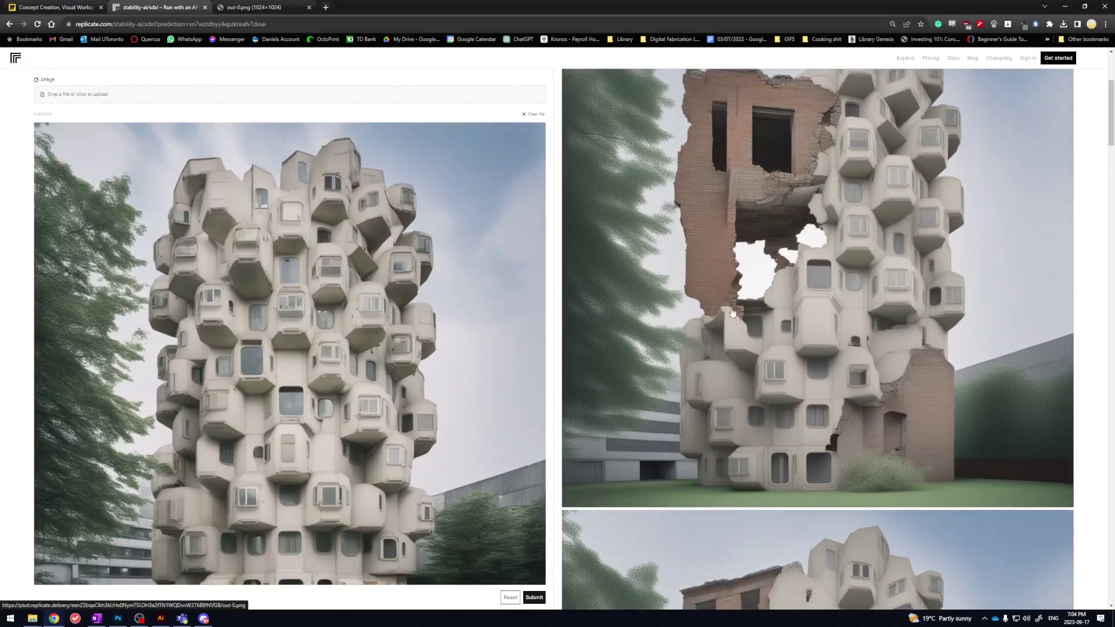
- Examine the second, third and fourth output images for how the brick rubble blends into the tower
scroll(930, 428, down, 6)
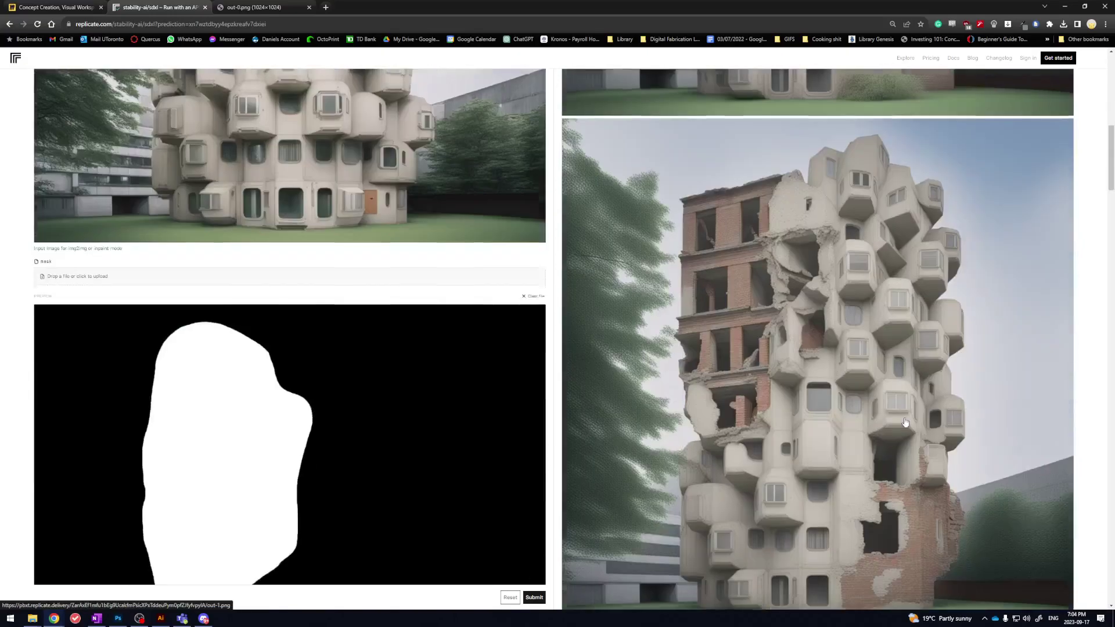
scroll(781, 125, down, 2)
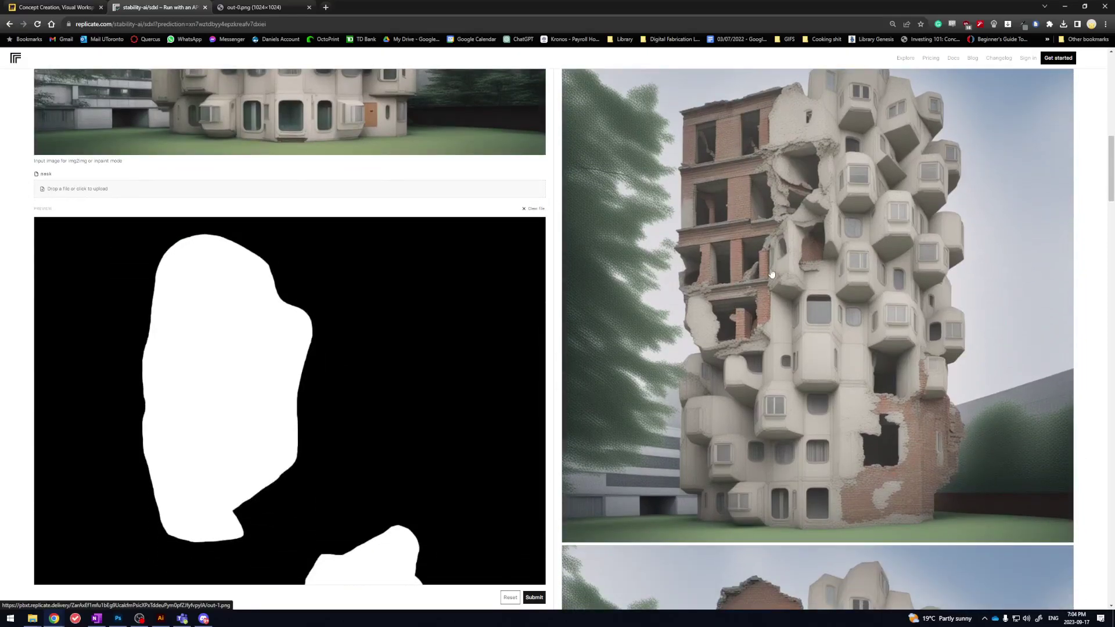
scroll(771, 273, down, 3)
scroll(771, 273, down, 3)
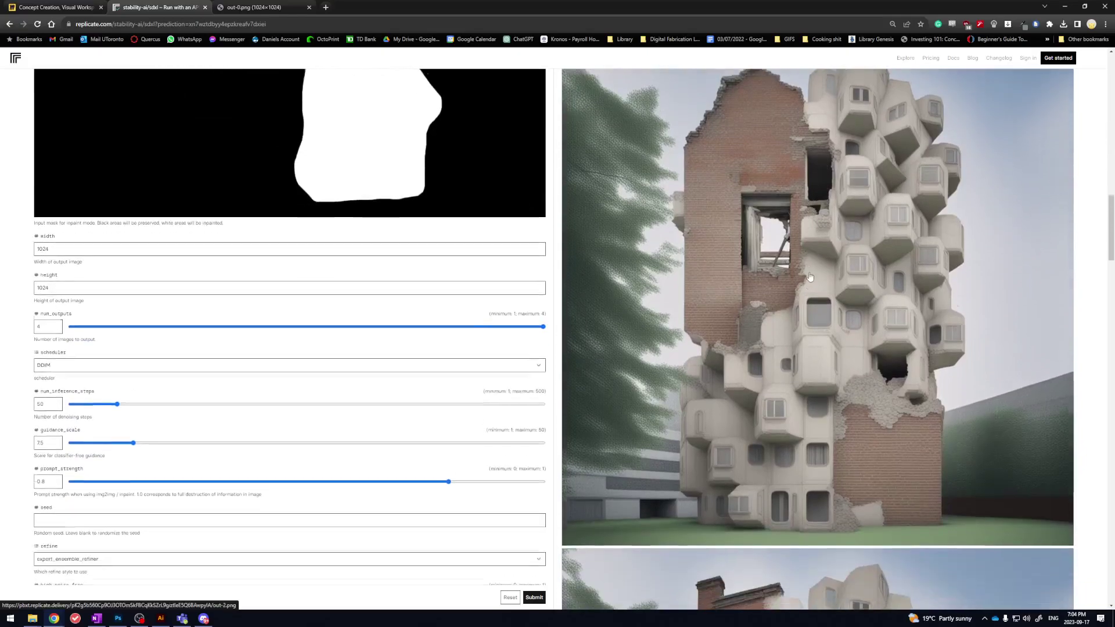
scroll(774, 203, up, 2)
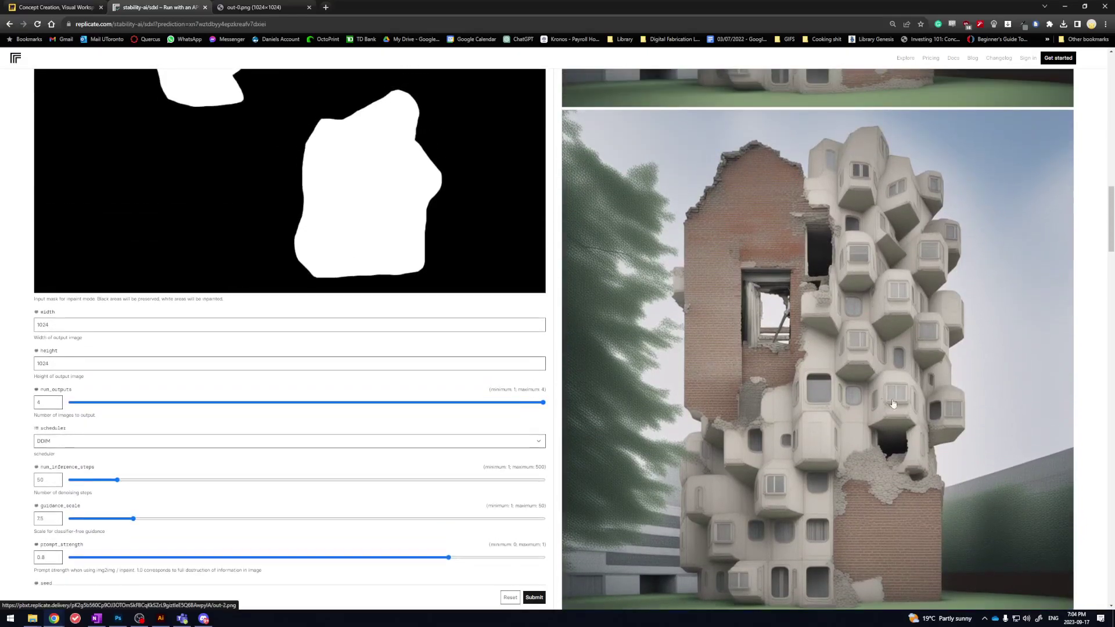
scroll(889, 348, down, 2)
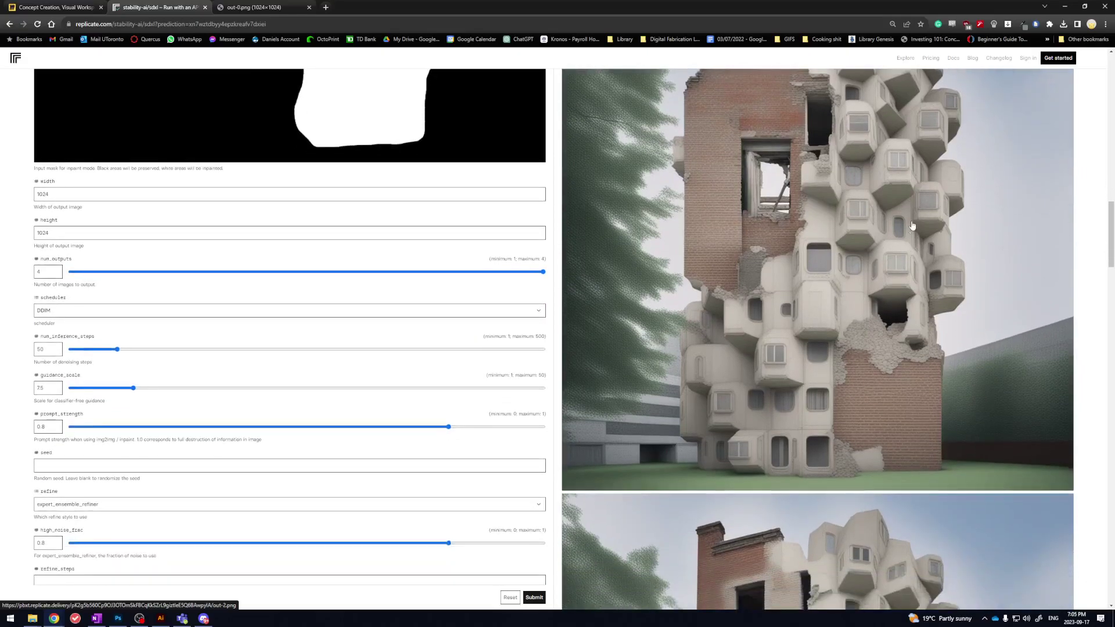
scroll(911, 230, down, 4)
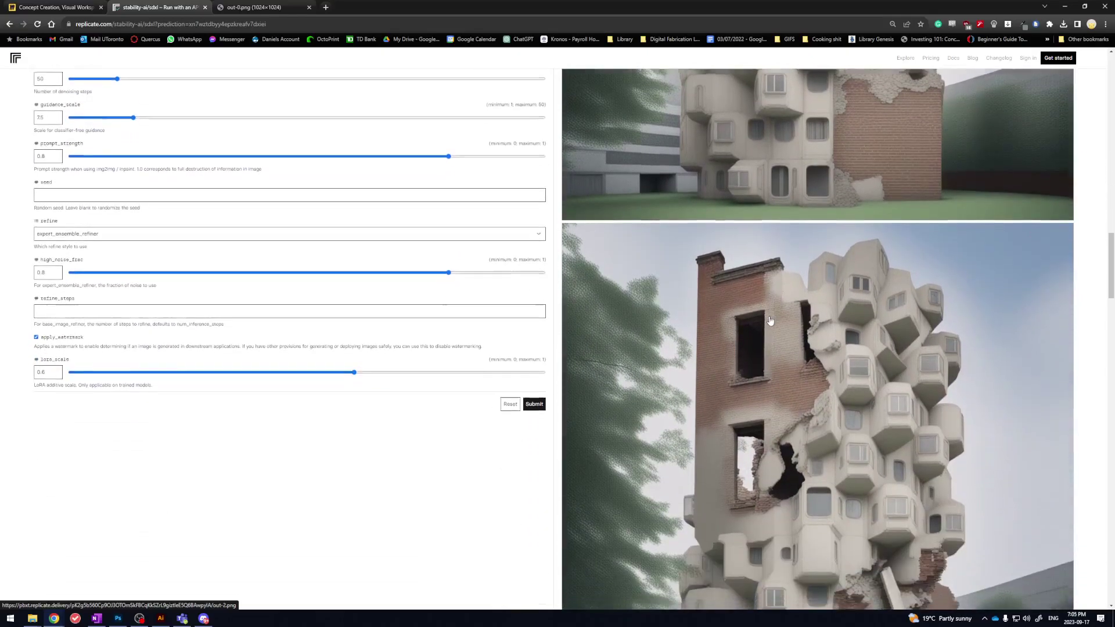
scroll(769, 321, down, 2)
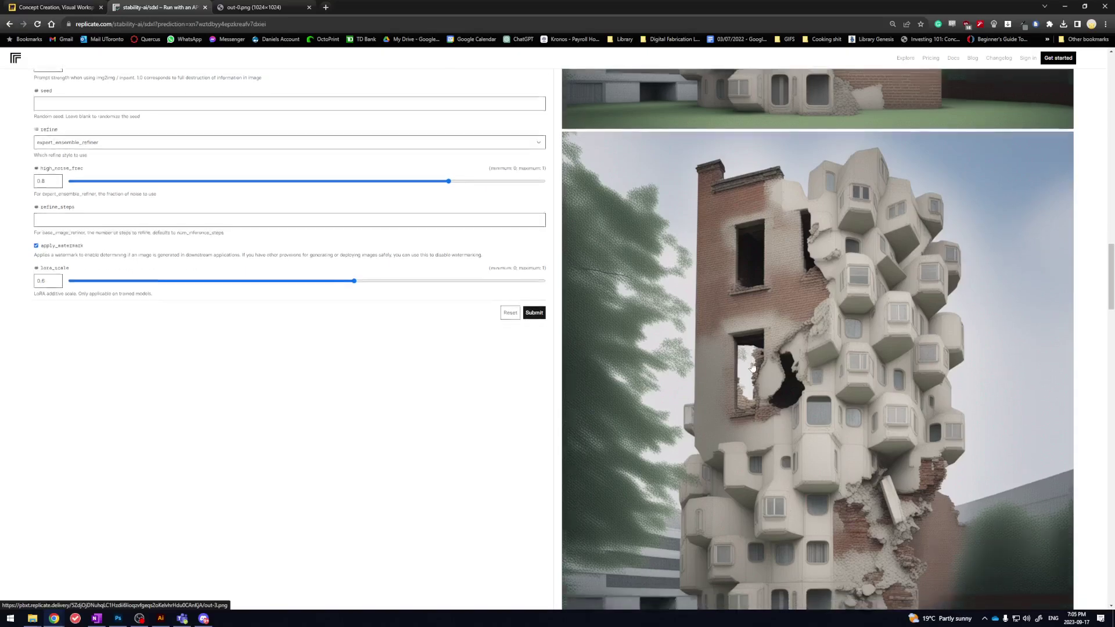
scroll(752, 367, down, 1)
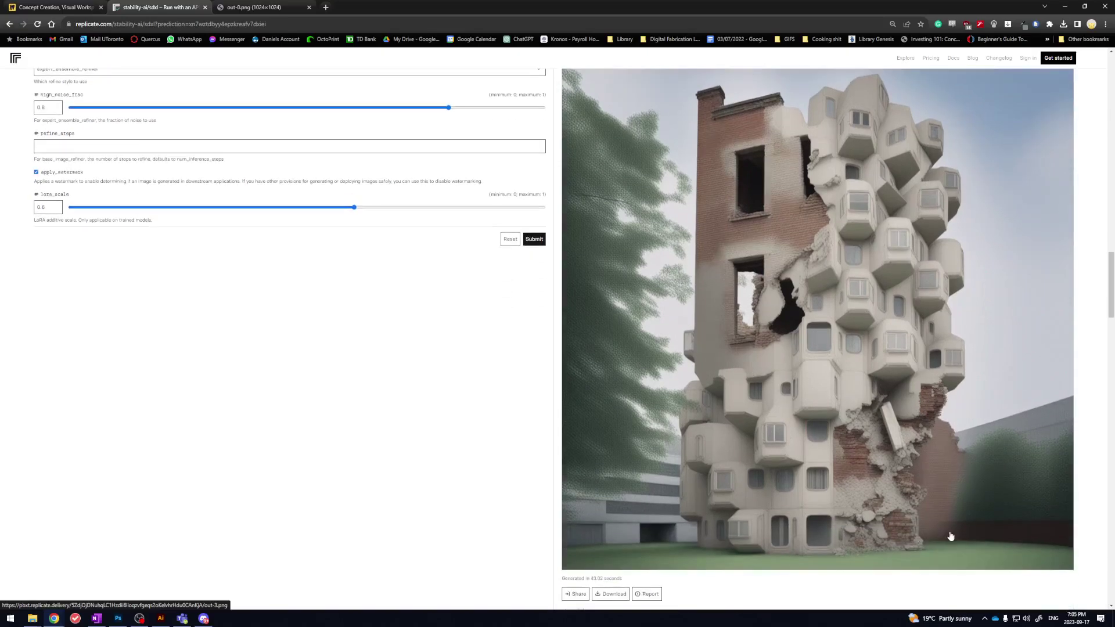
- Compare all four inpainted outputs again, checking the masked and preserved areas against the original image
scroll(859, 348, up, 2)
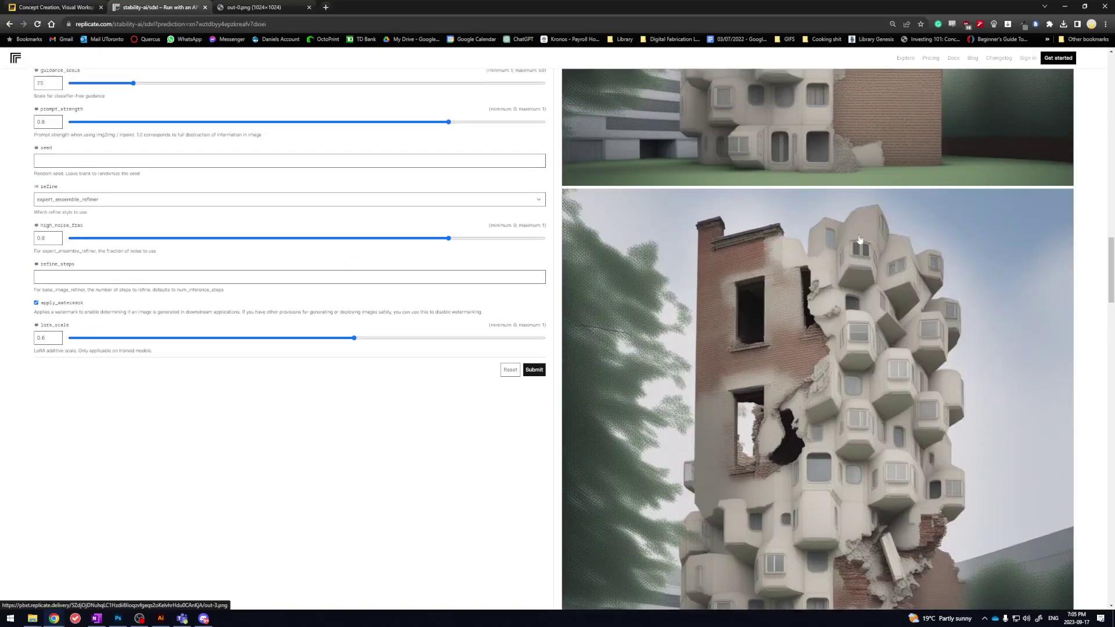
scroll(770, 360, up, 3)
scroll(770, 360, up, 2)
scroll(824, 371, up, 4)
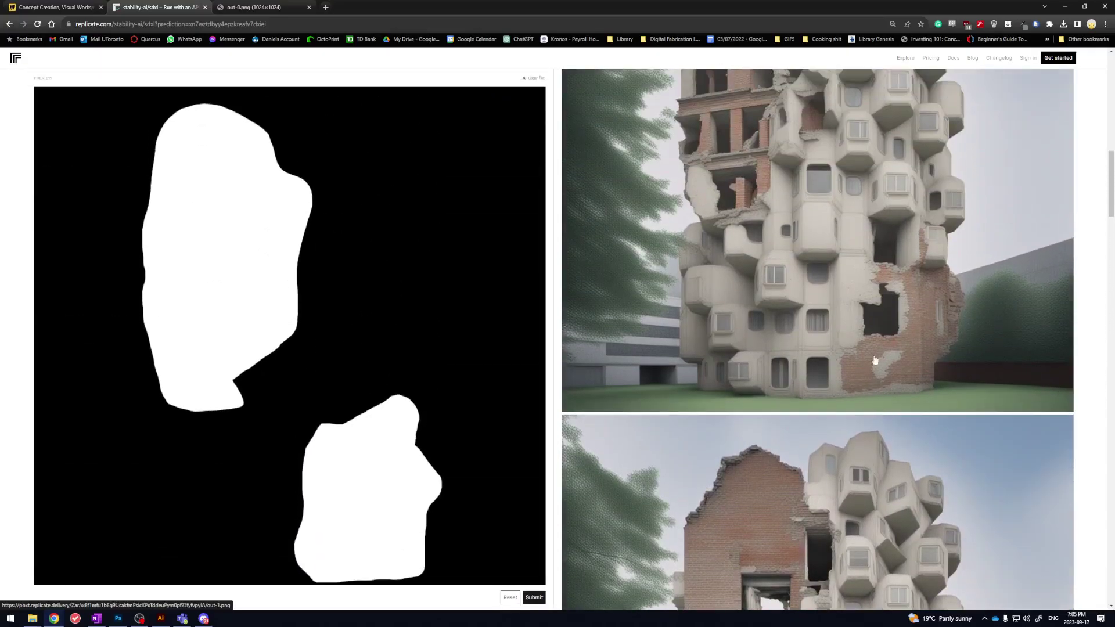
scroll(854, 366, up, 3)
scroll(755, 348, up, 1)
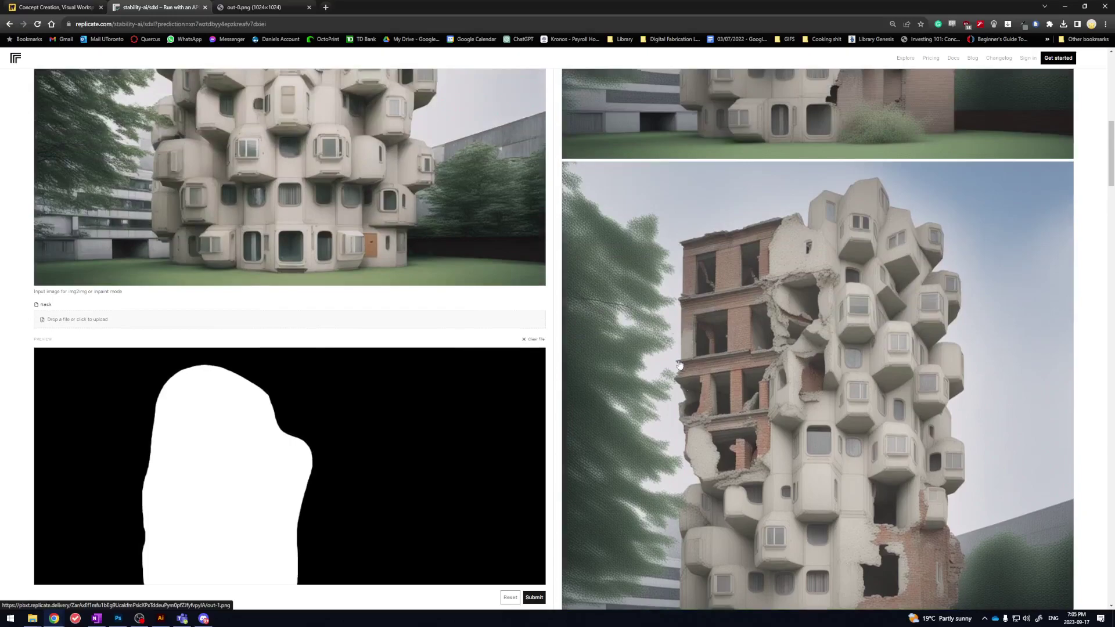
scroll(755, 357, up, 4)
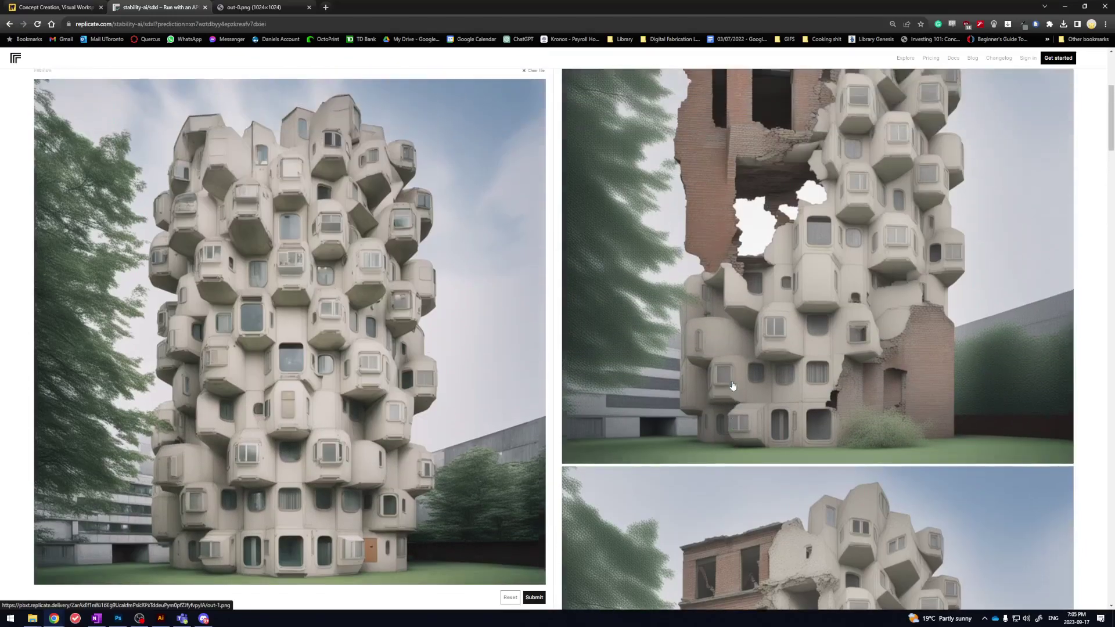
scroll(733, 385, up, 2)
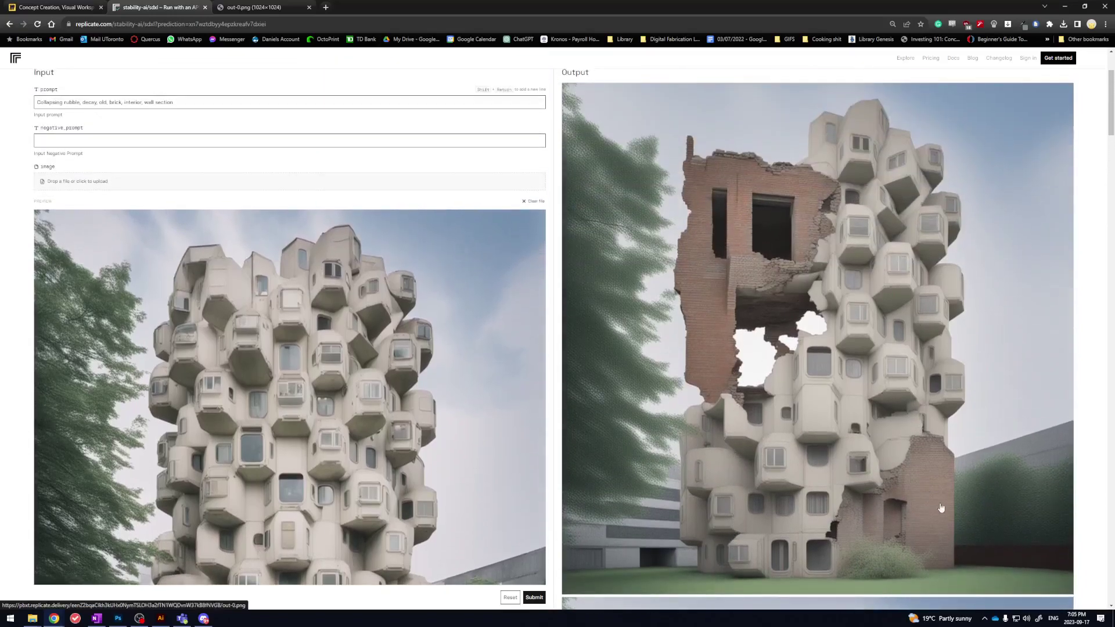
scroll(638, 326, down, 6)
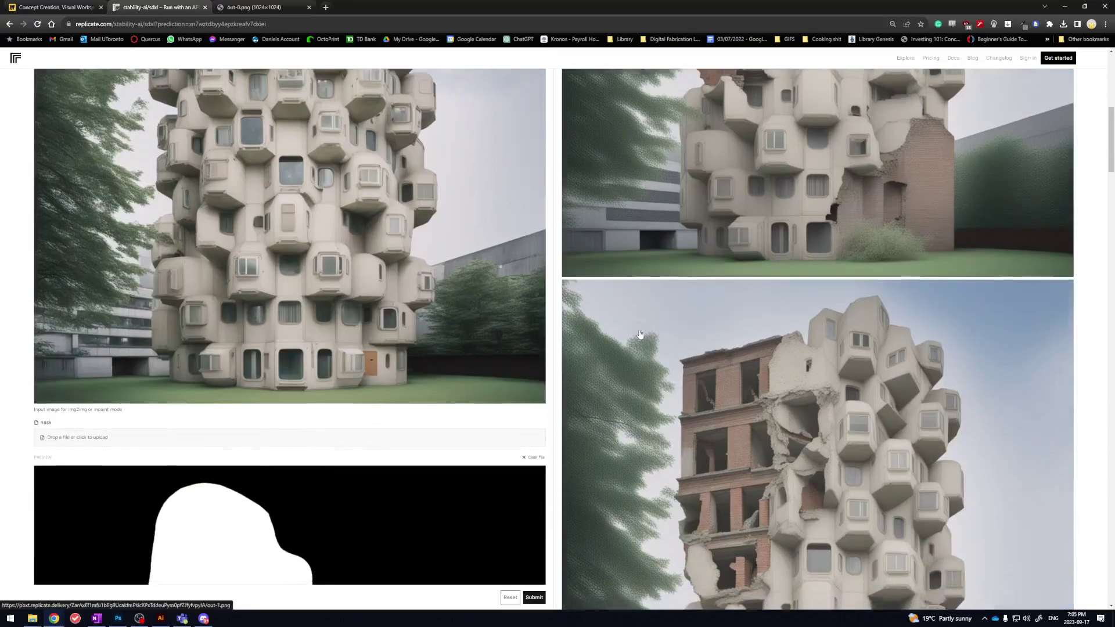
scroll(639, 331, down, 2)
scroll(635, 324, up, 6)
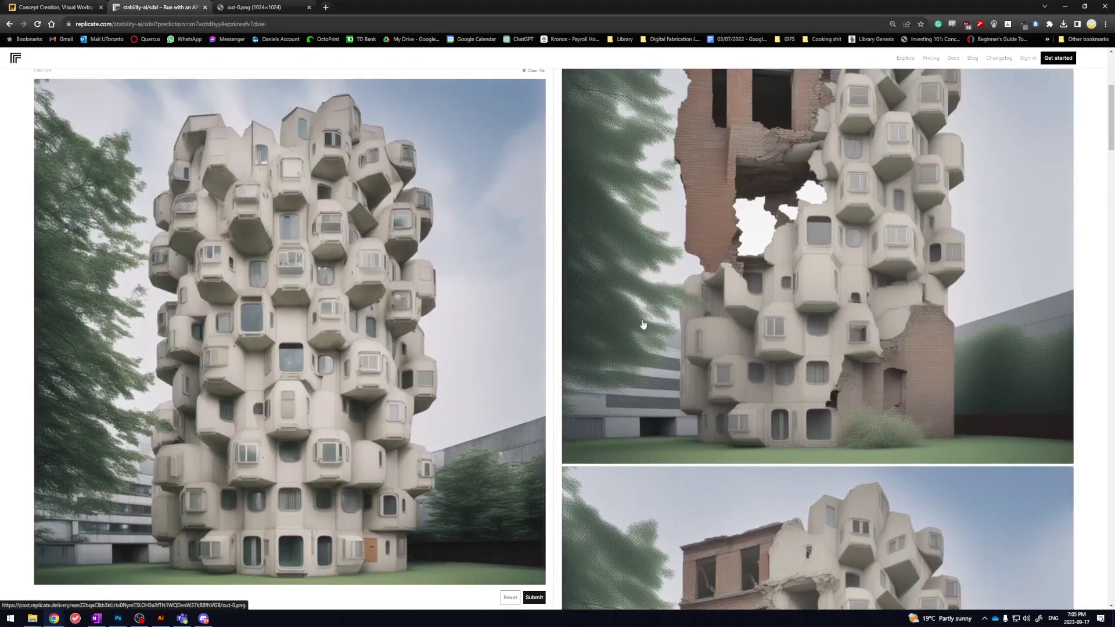
scroll(650, 314, down, 2)
scroll(648, 319, down, 15)
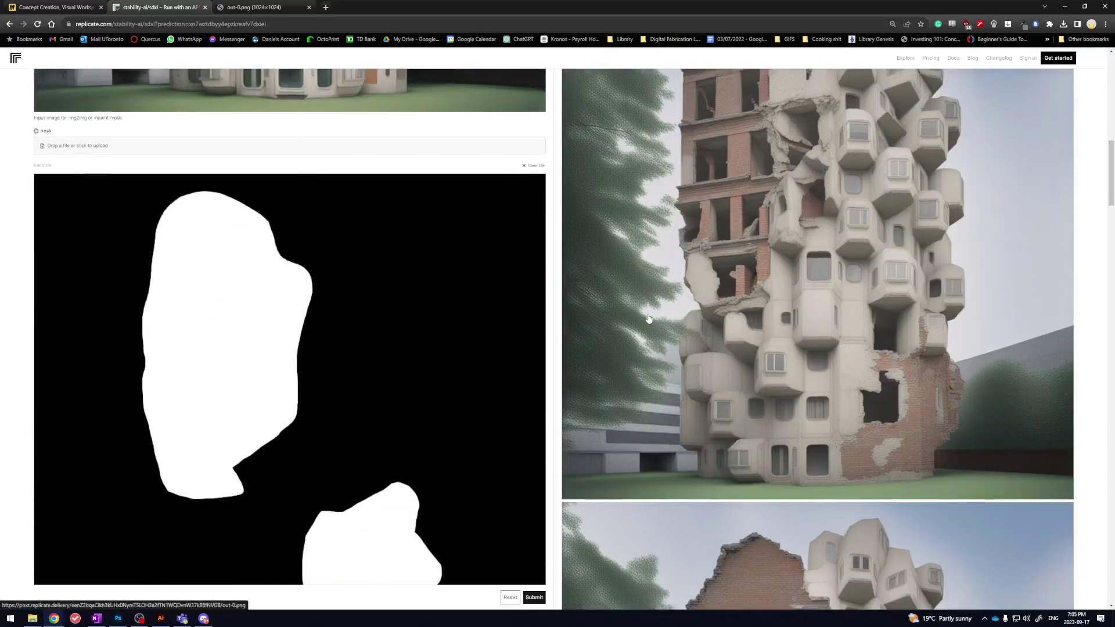
scroll(649, 317, down, 3)
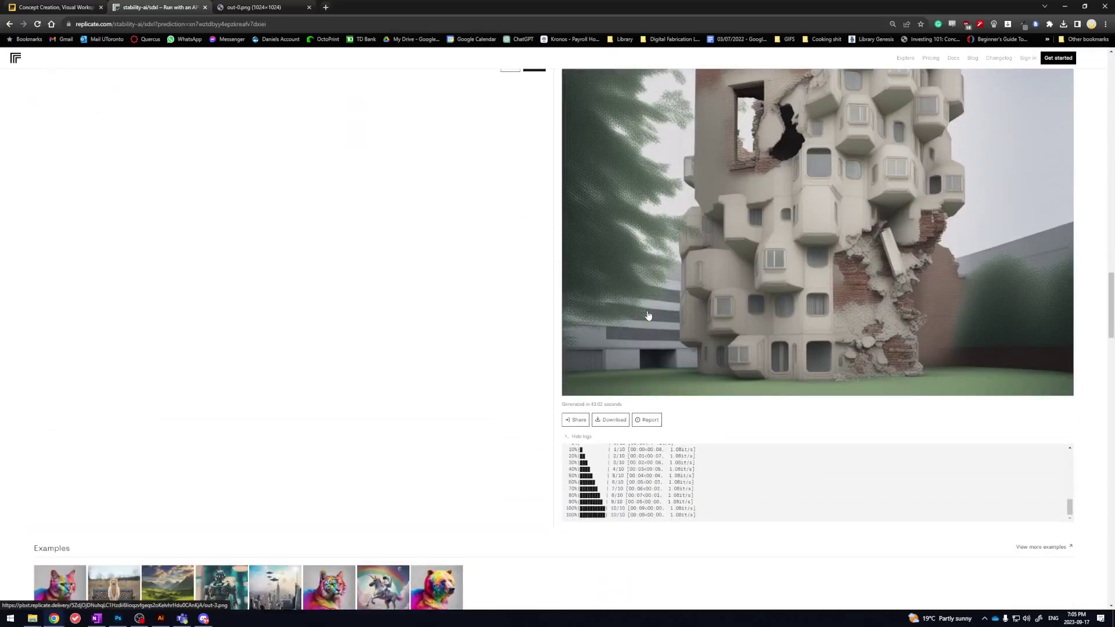
scroll(649, 315, up, 7)
scroll(700, 352, down, 4)
scroll(940, 455, down, 3)
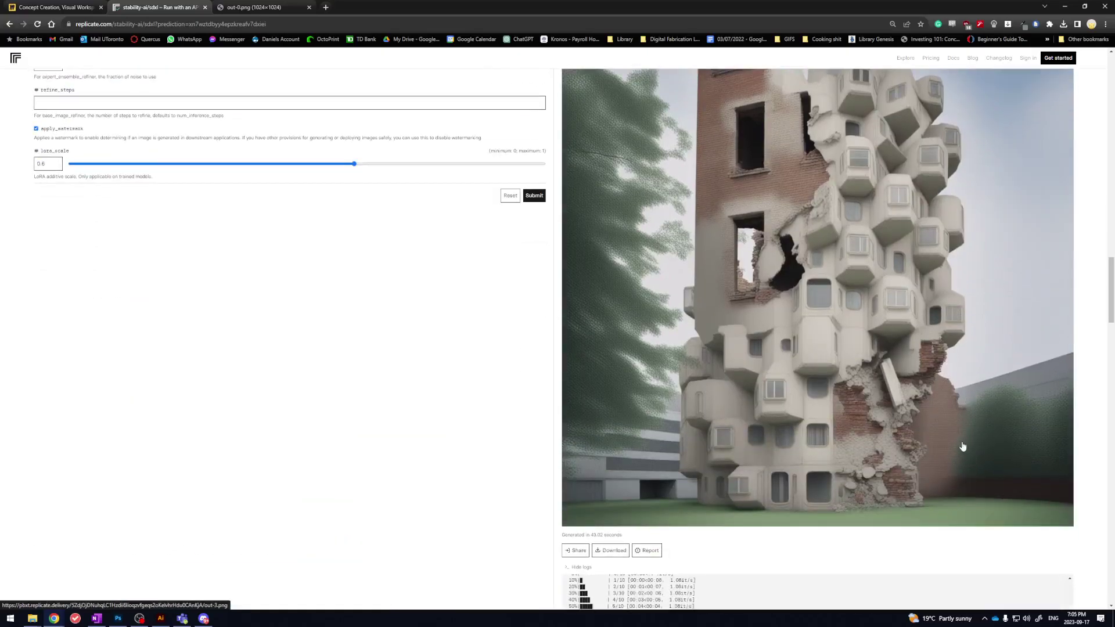
scroll(929, 430, up, 5)
scroll(906, 402, up, 15)
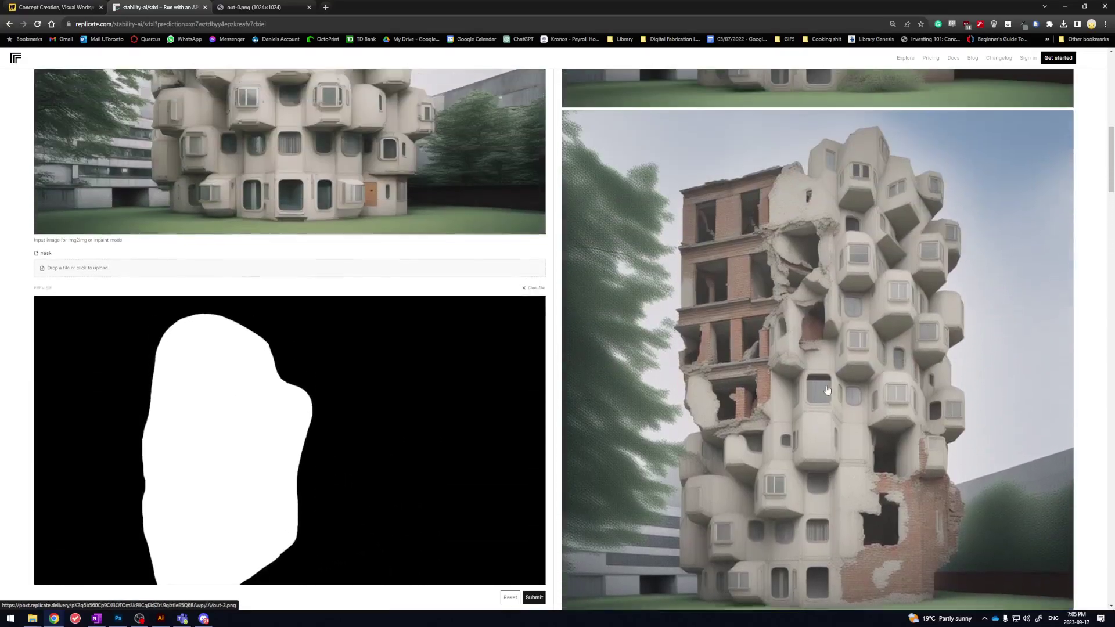
scroll(827, 390, up, 7)
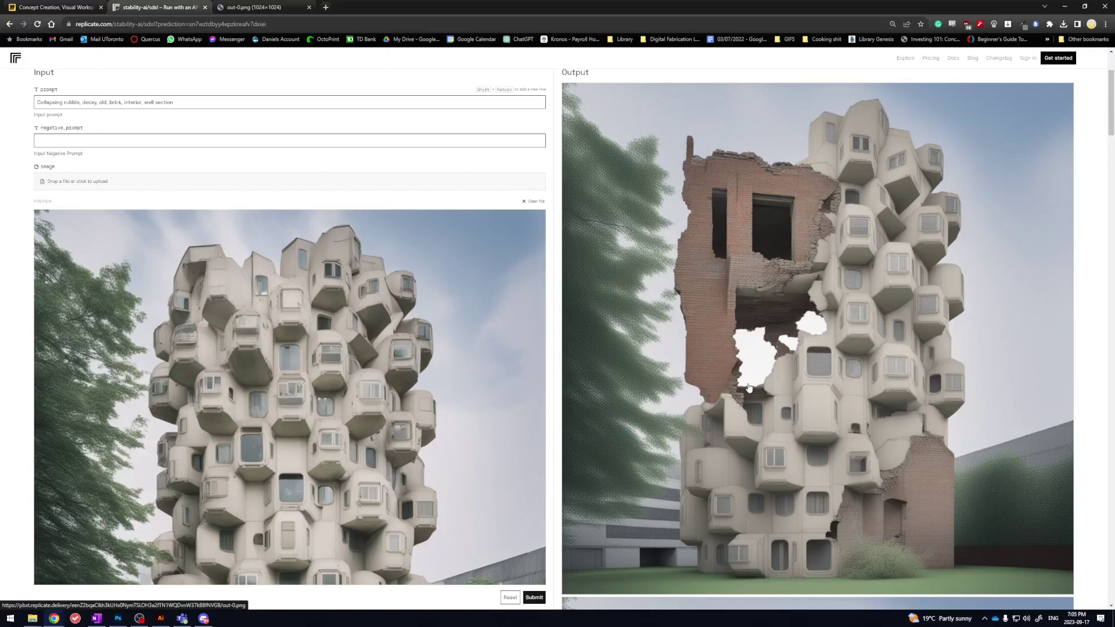
scroll(714, 368, up, 2)
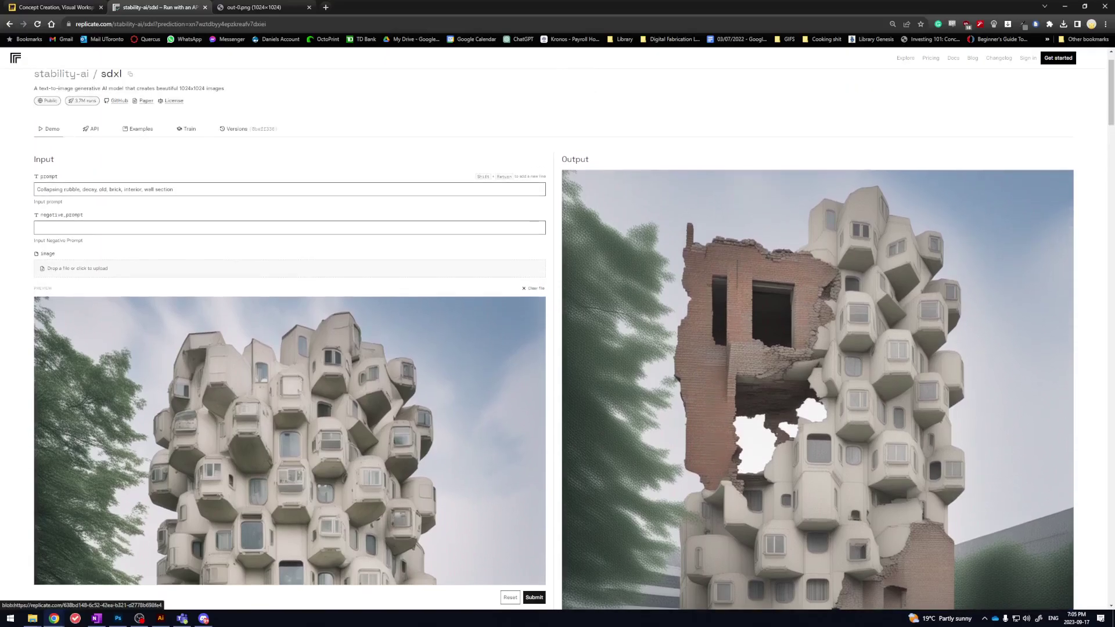